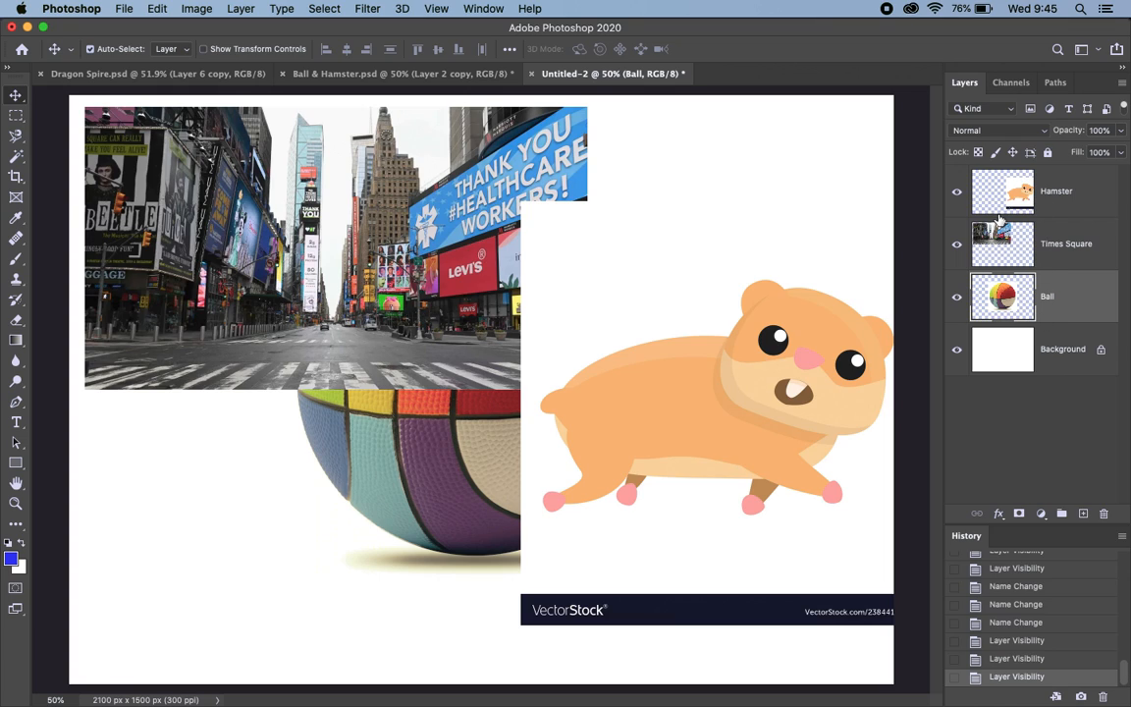
click(484, 10)
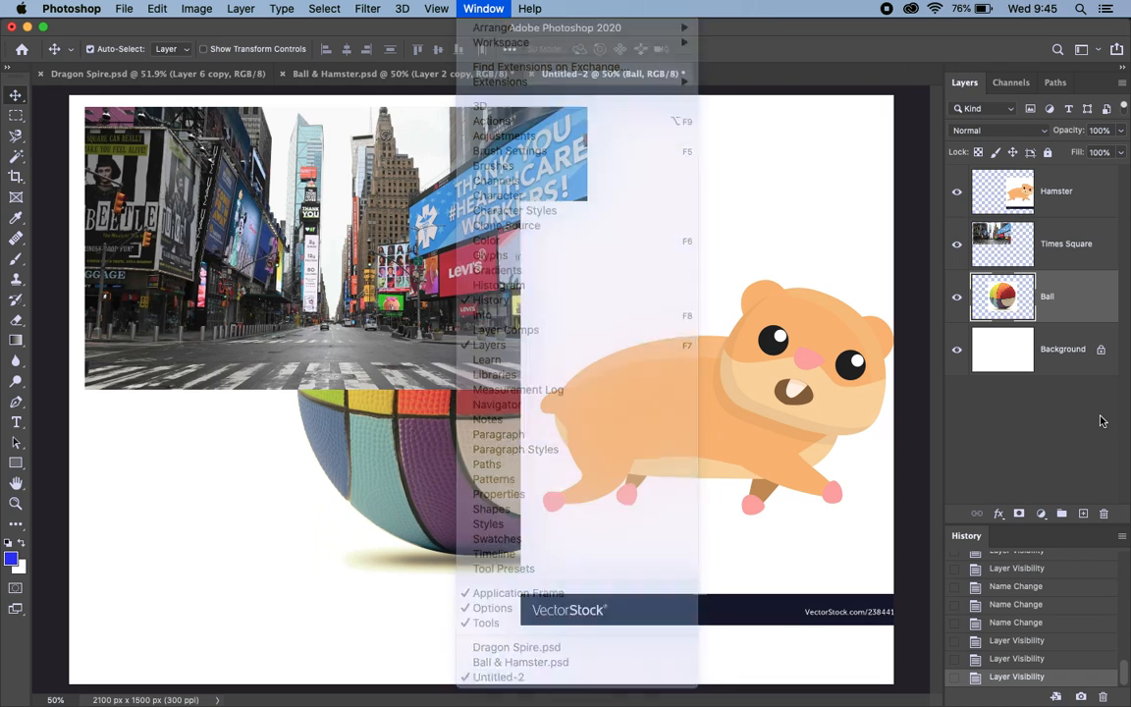
click(998, 377)
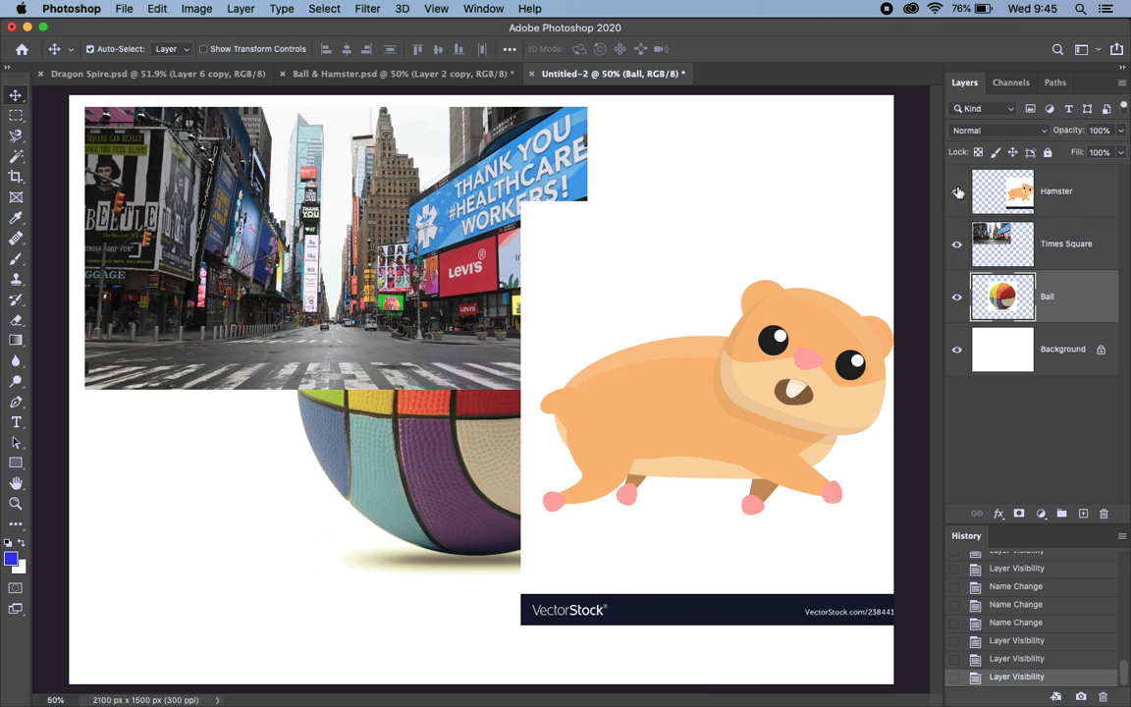
Step: Hide the Hamster, Times Square and Background layers so only the Ball layer is visible
click(958, 191)
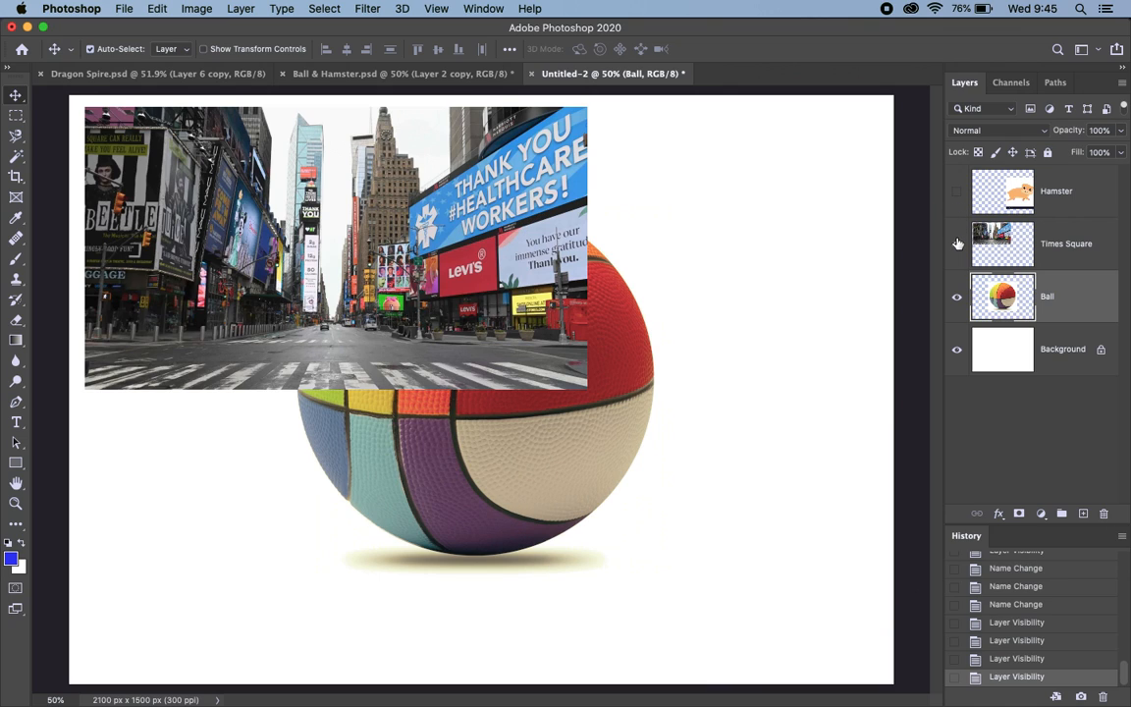
click(958, 246)
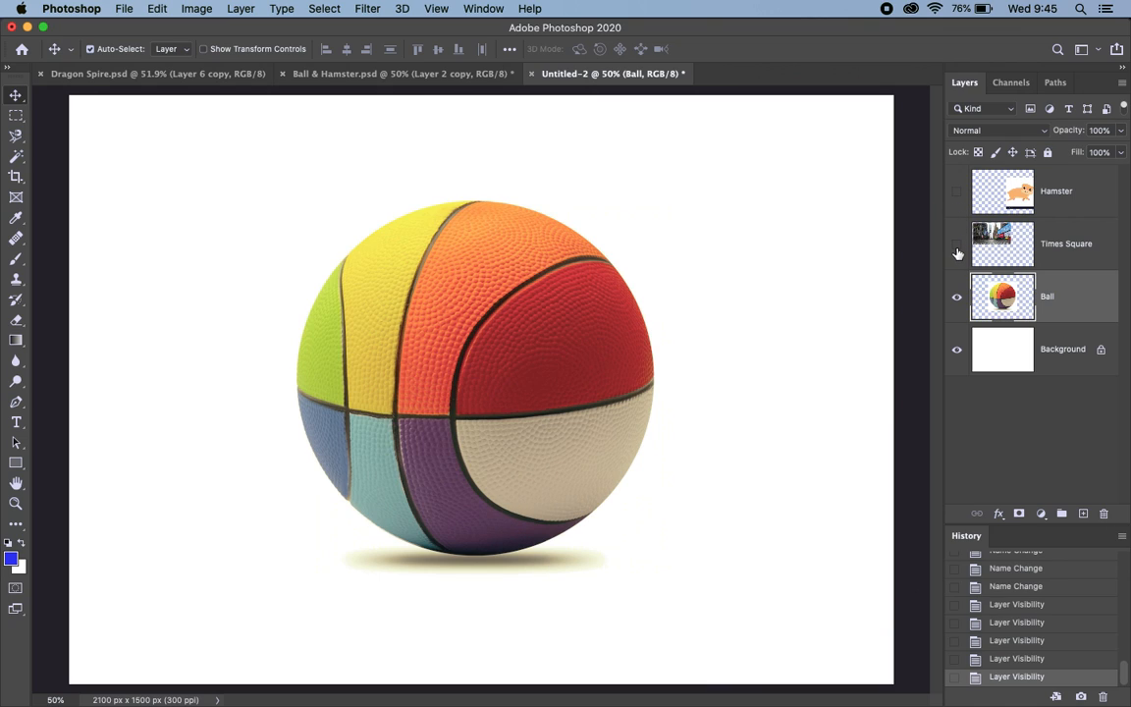
click(958, 352)
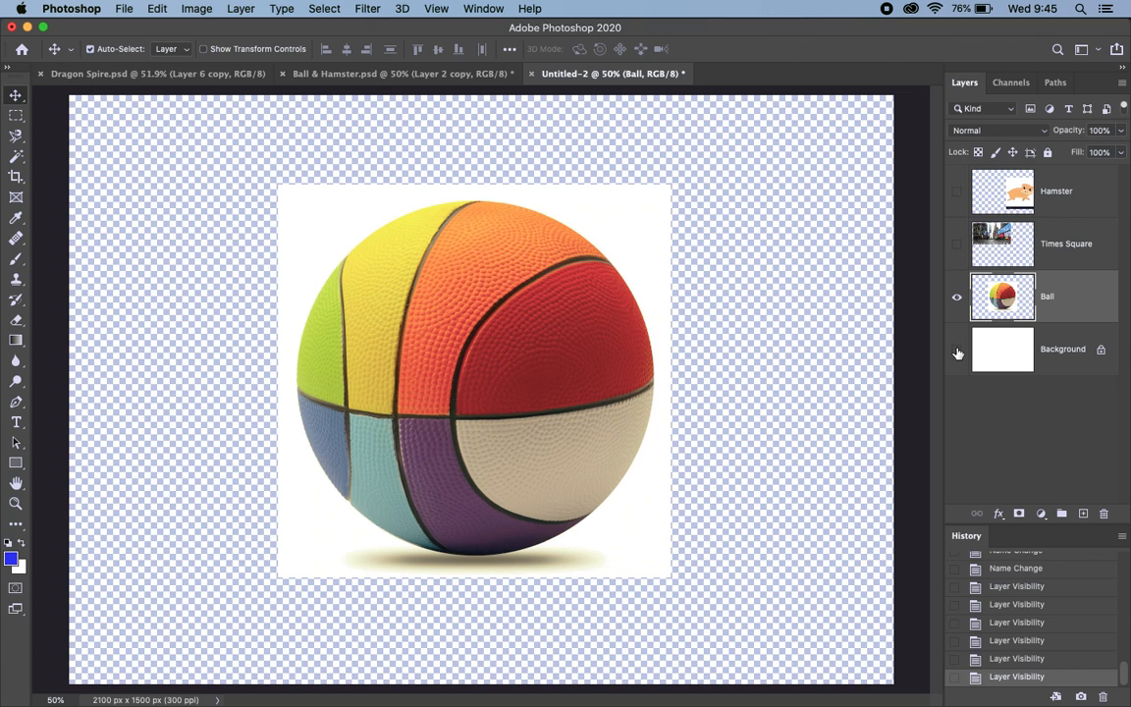
click(958, 245)
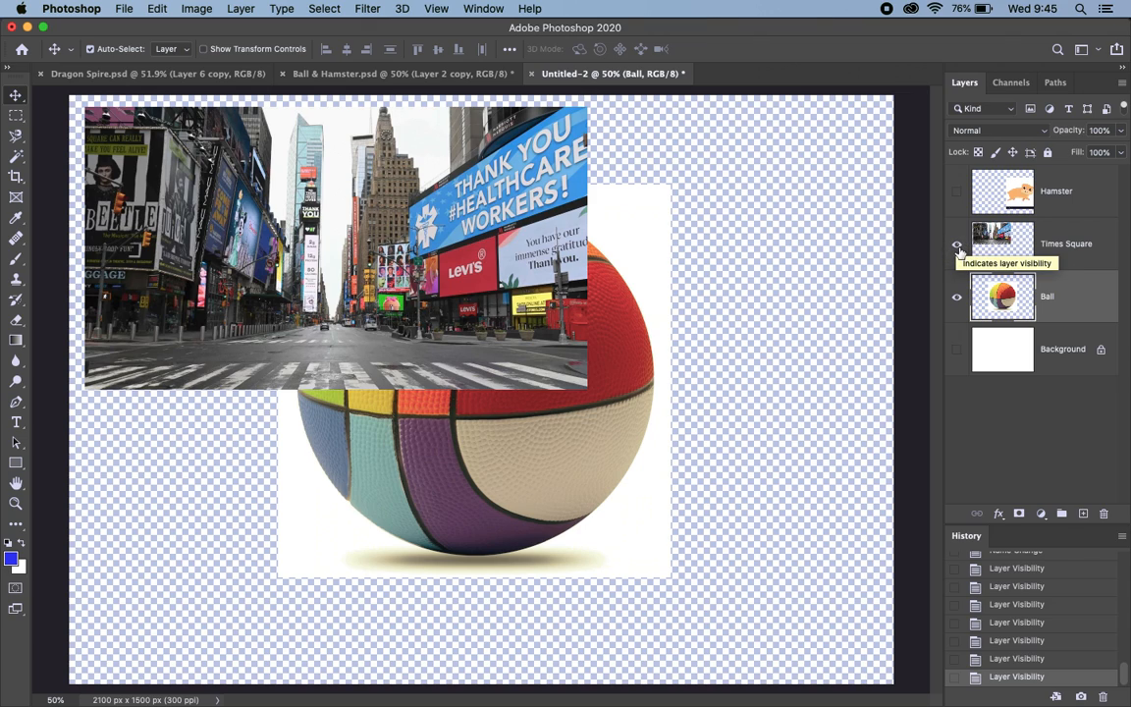
click(959, 248)
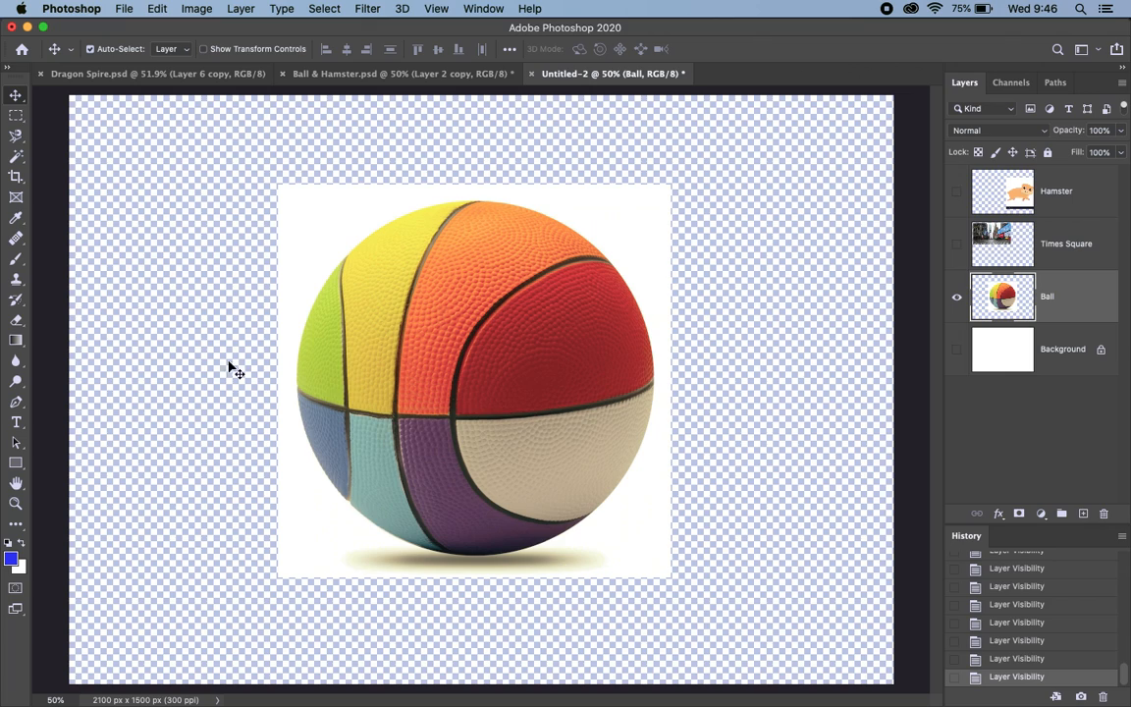
Step: Select the ball by tracing its outline with the Magnetic Lasso tool, closing the path at the starting point
click(14, 142)
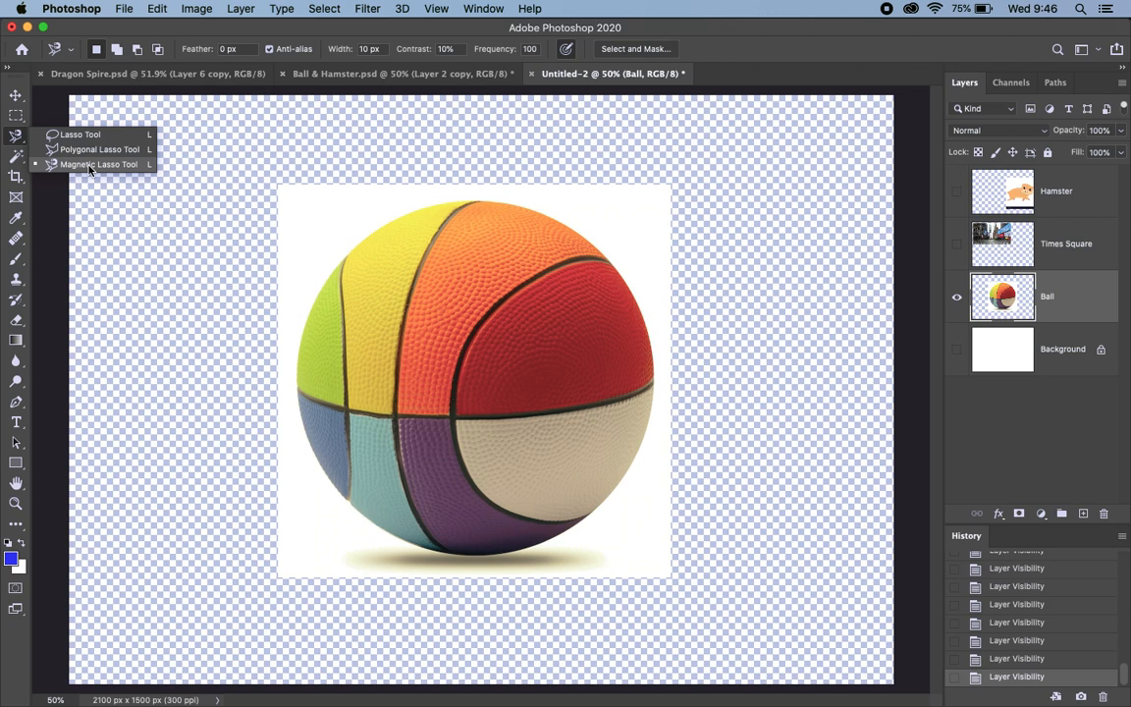
click(88, 165)
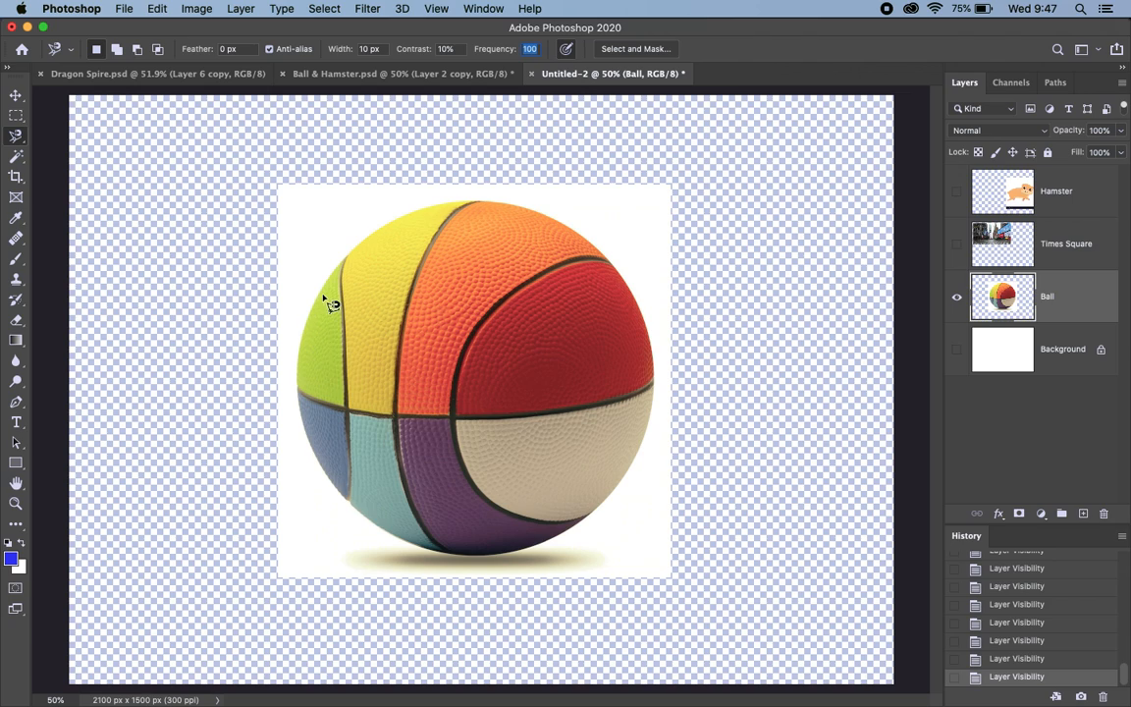
click(301, 411)
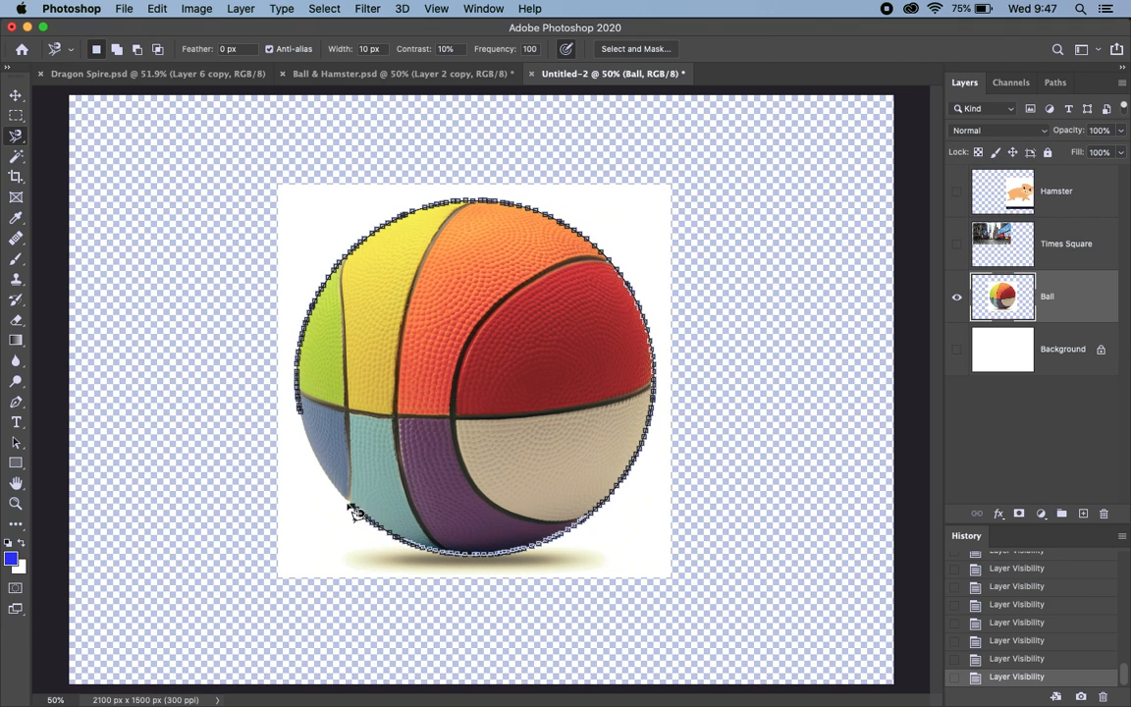
click(299, 410)
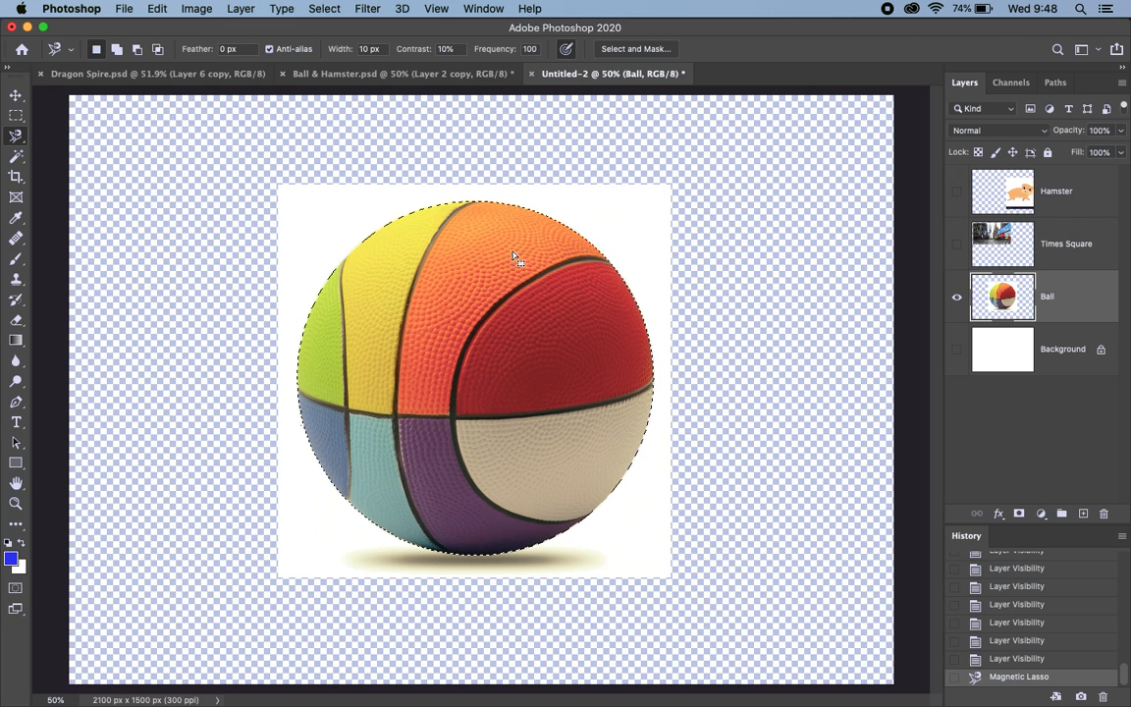
Step: Cut the selected ball from the Ball layer and paste it onto a new layer
click(160, 9)
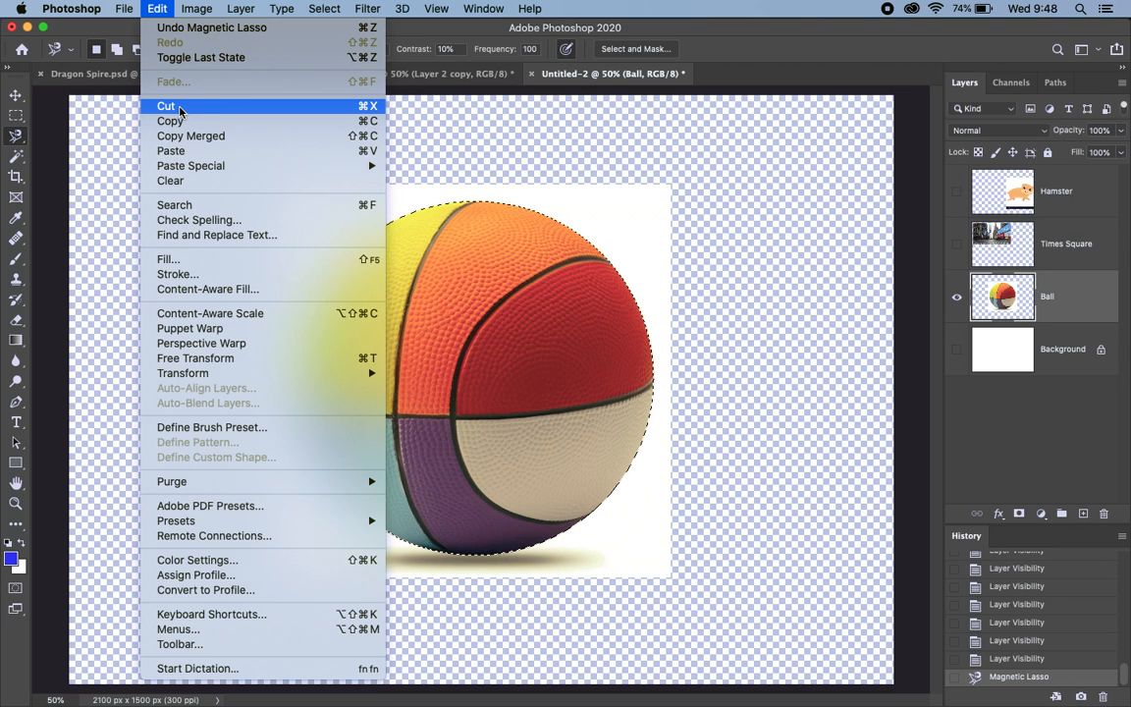
click(538, 106)
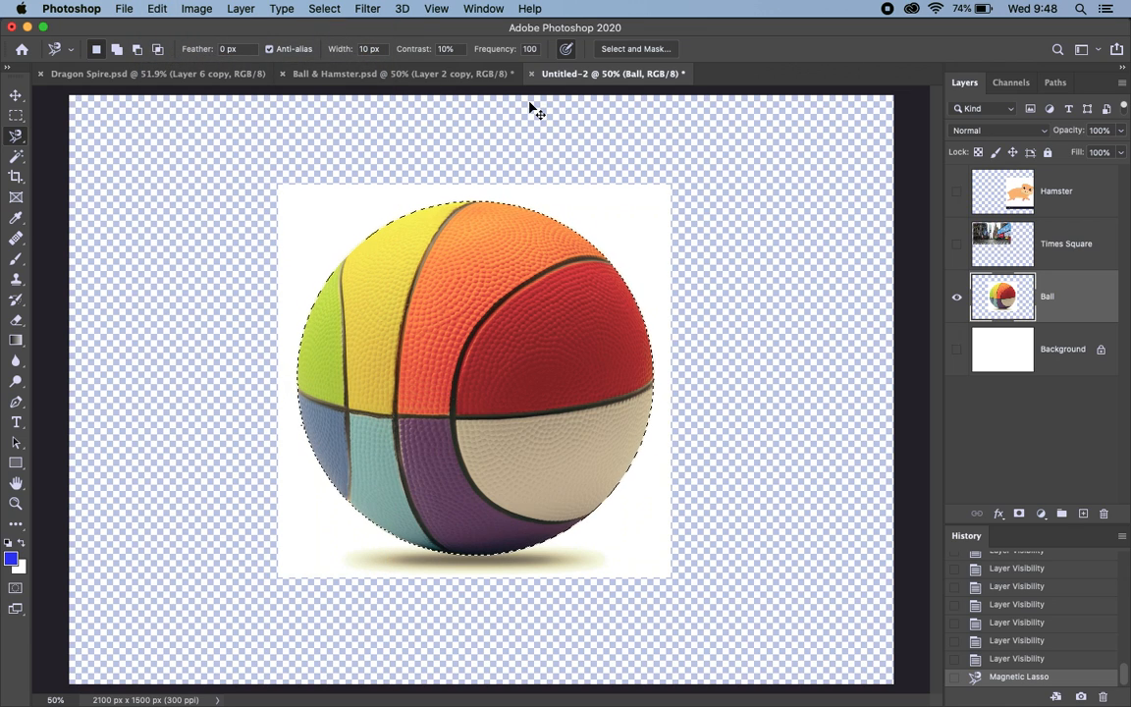
key(super+x)
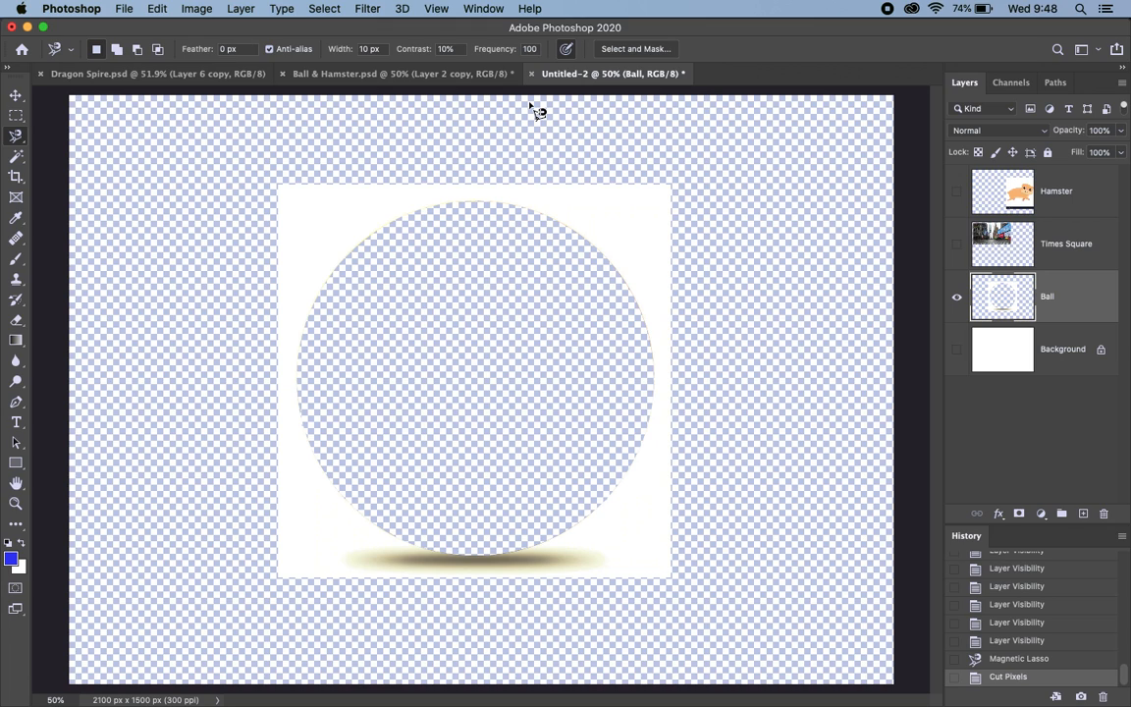
key(super+v)
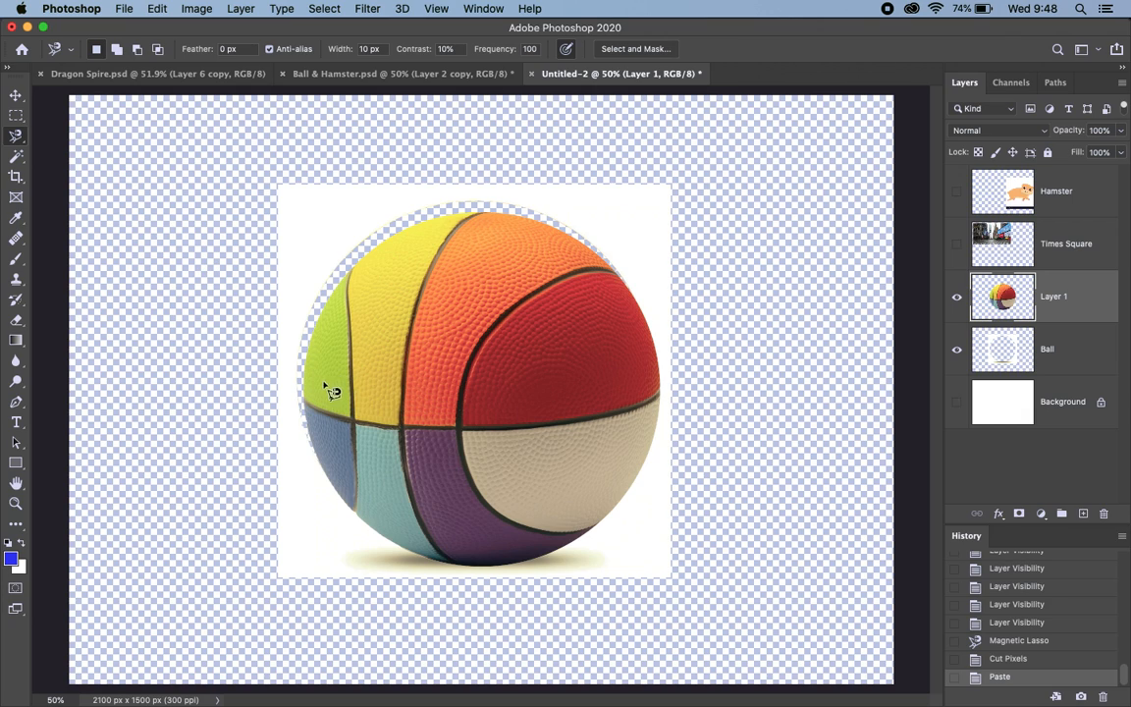
Step: Rename the pasted layer "Ball 2"
double_click(1055, 297)
text(Ball 2)
key(Return)
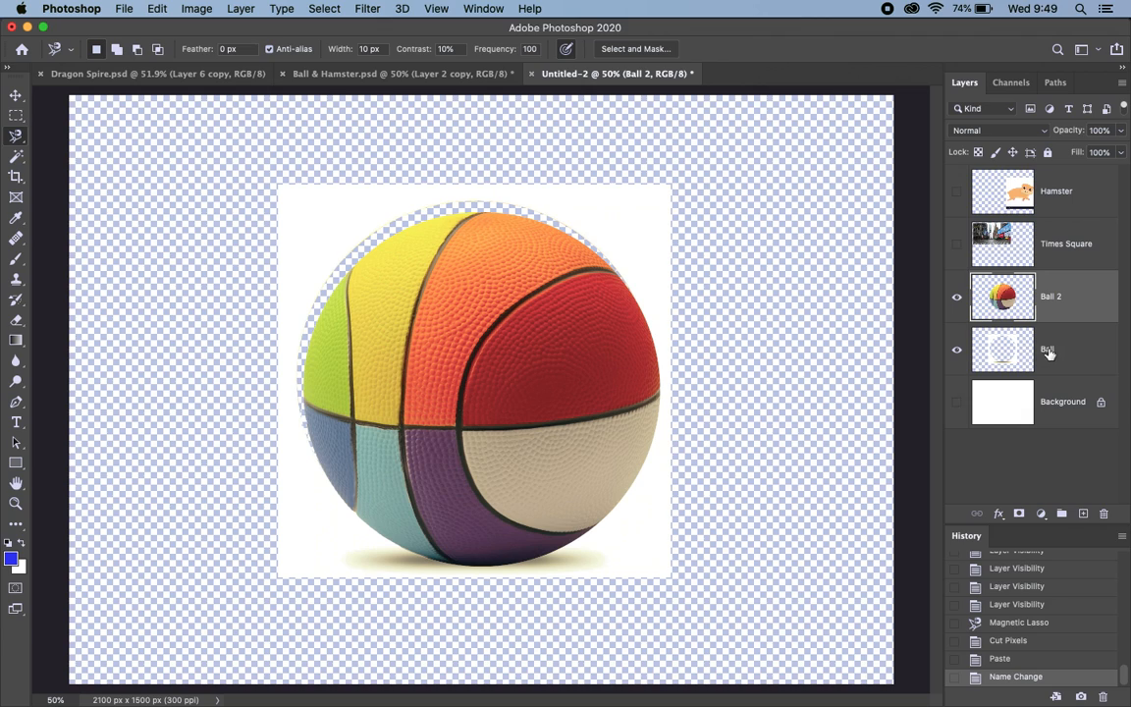
Step: Temporarily hide Ball 2, delete the leftover Ball layer with the white surround, and show Ball 2 again
click(957, 298)
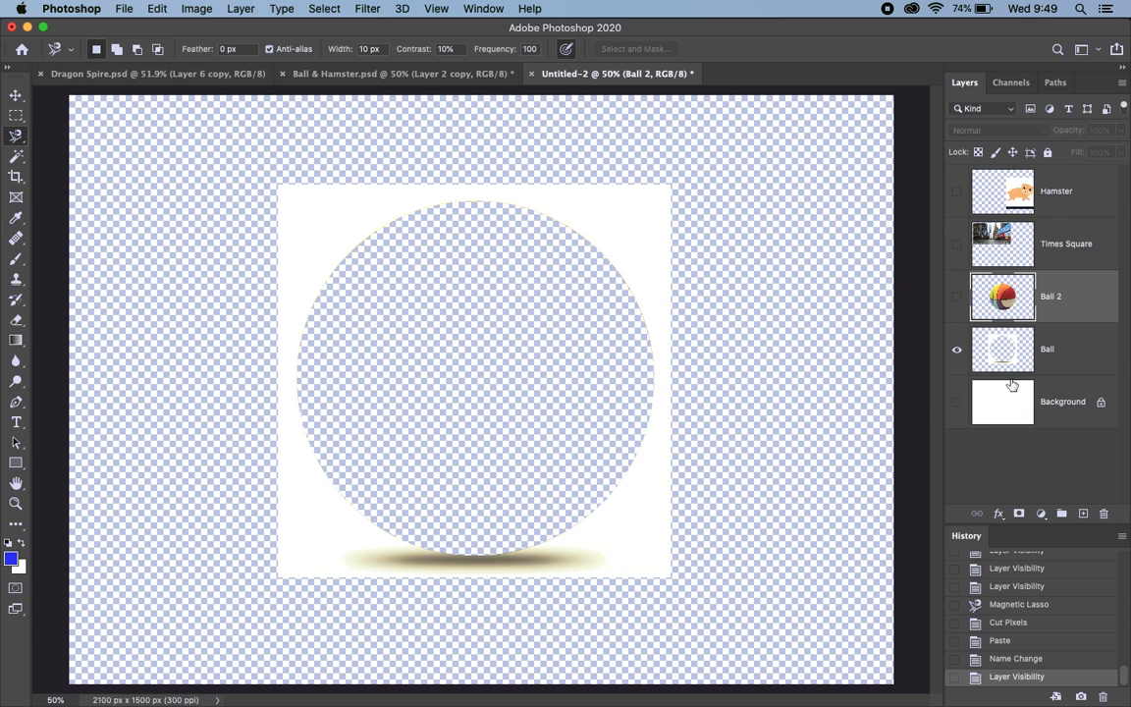
click(1075, 354)
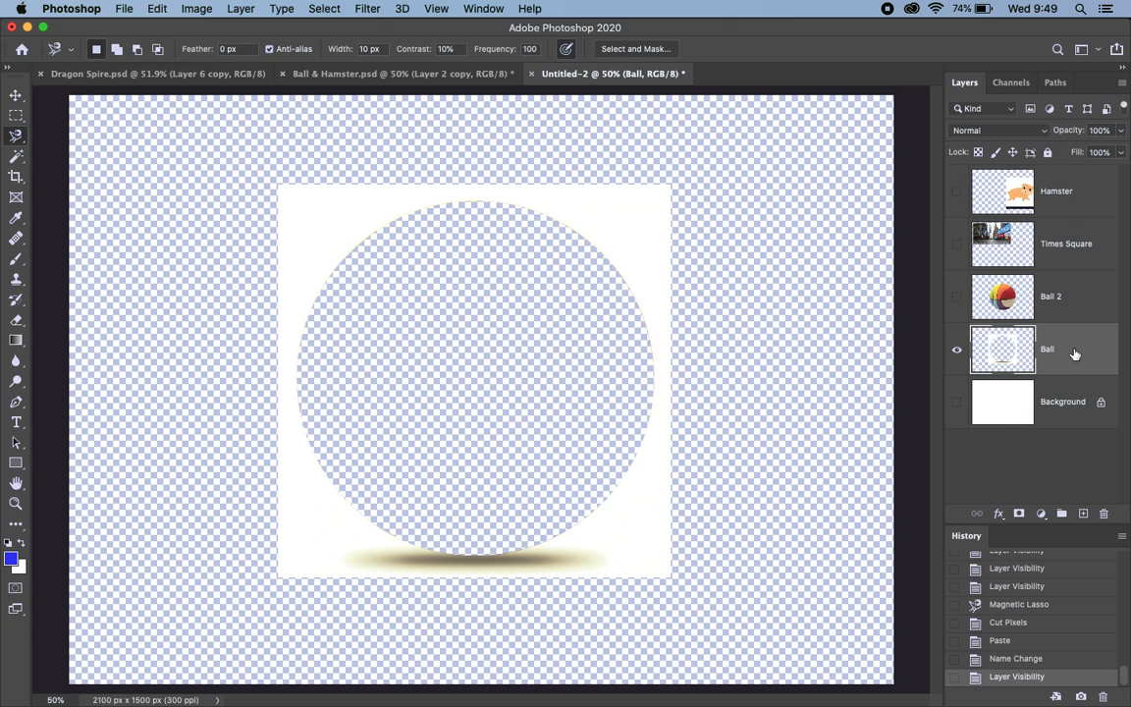
key(BackSpace)
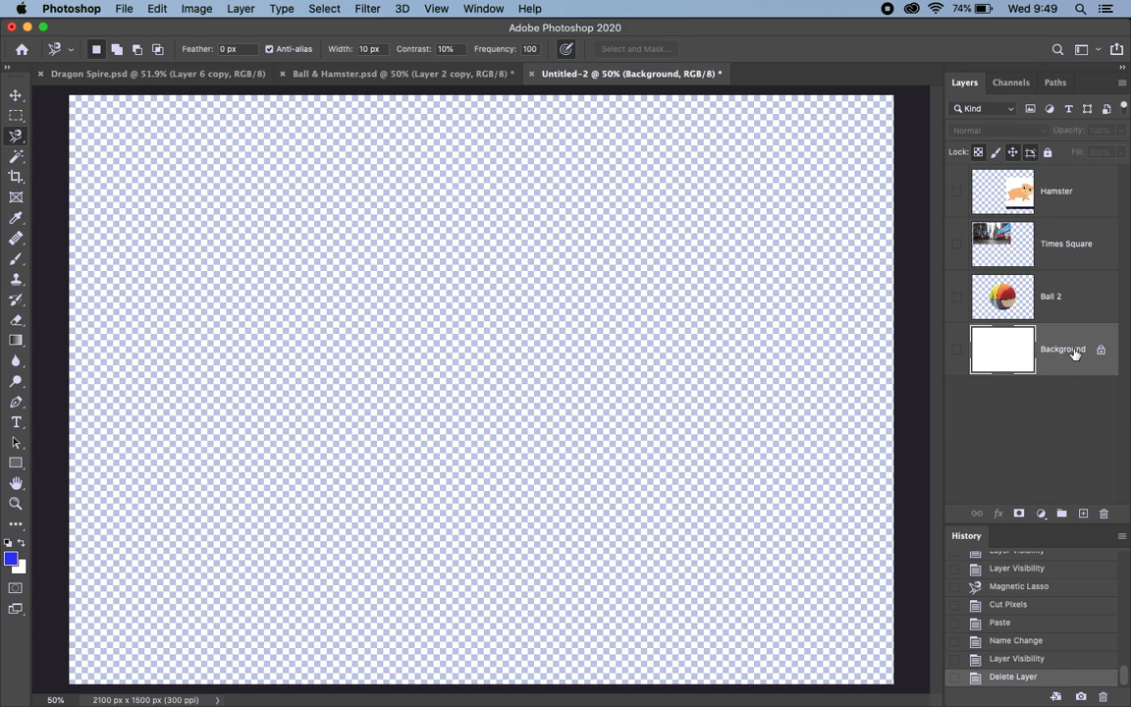
click(958, 297)
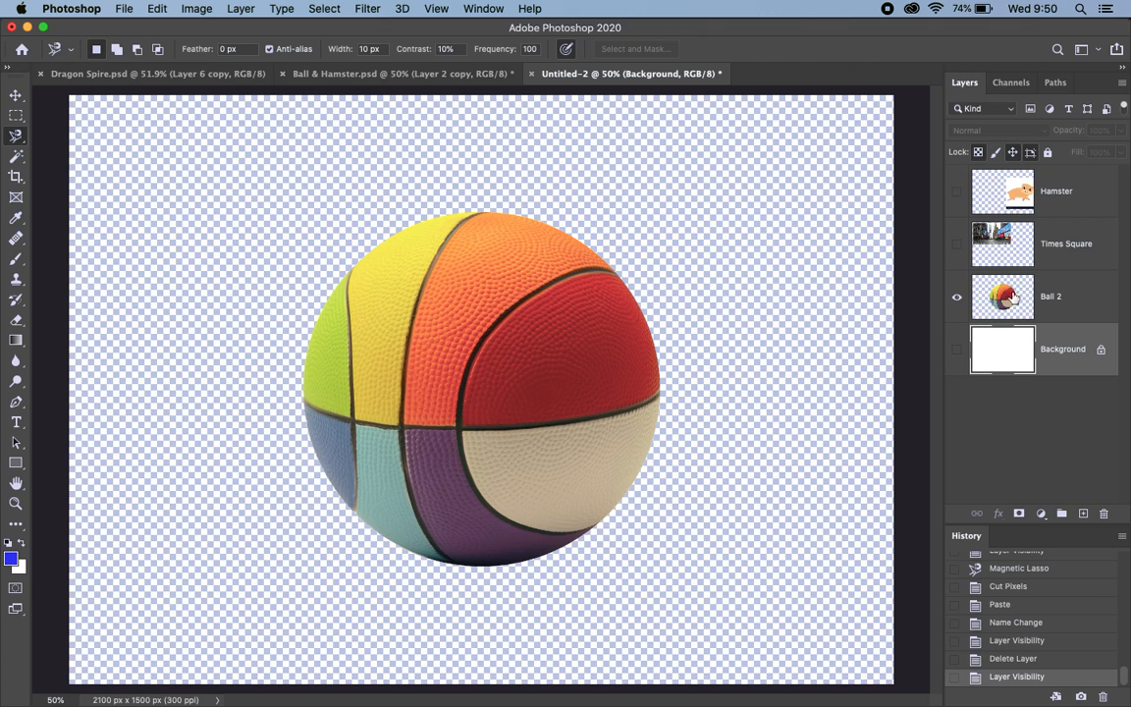
Step: Make Hamster the active layer, hide Ball 2 and show the Hamster layer
click(1070, 200)
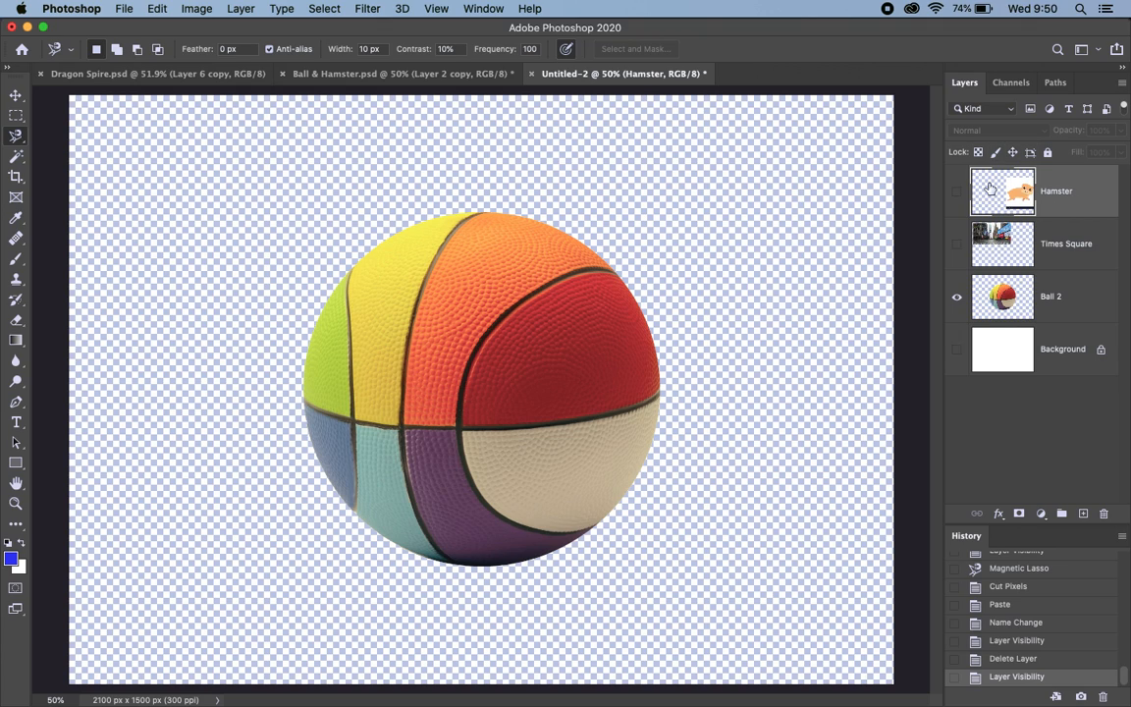
click(958, 301)
click(957, 196)
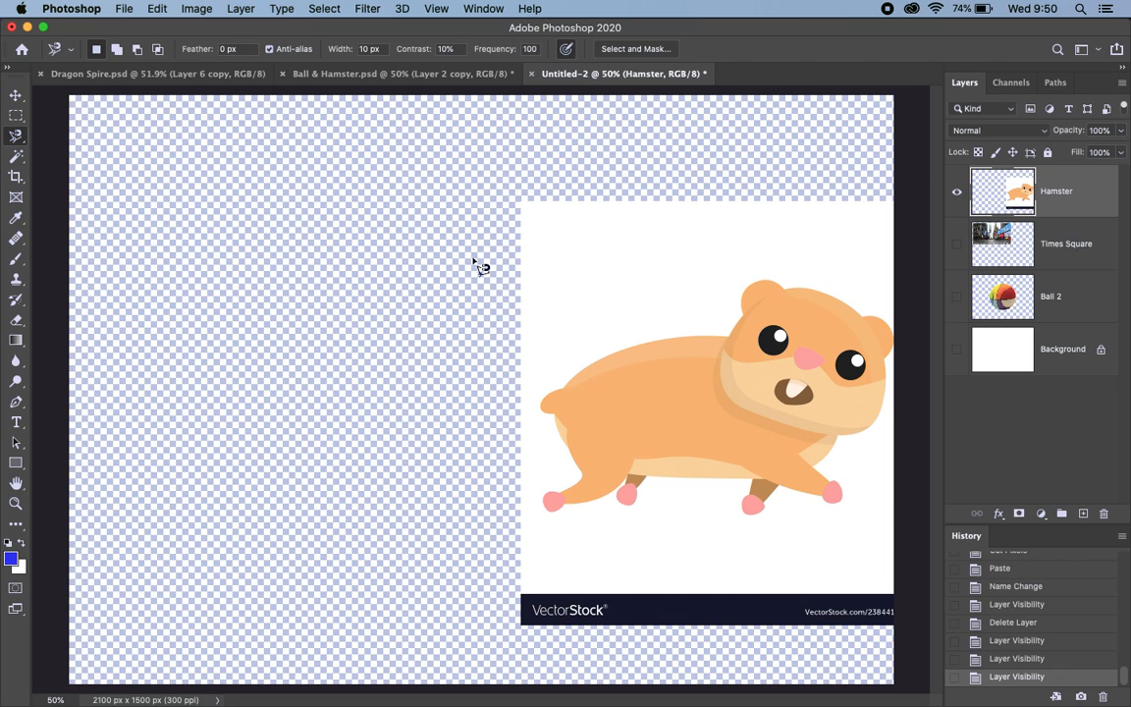
Step: With the Move tool and Auto-Select enabled, move the hamster image up and left to around the canvas center
click(16, 97)
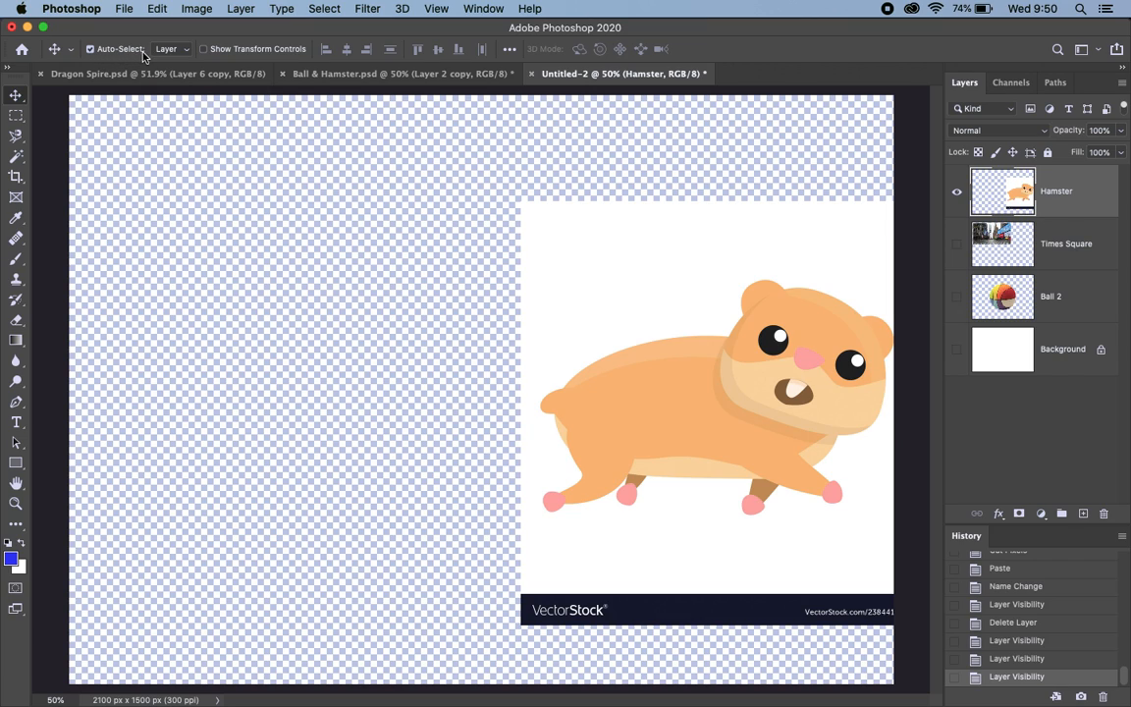
click(91, 51)
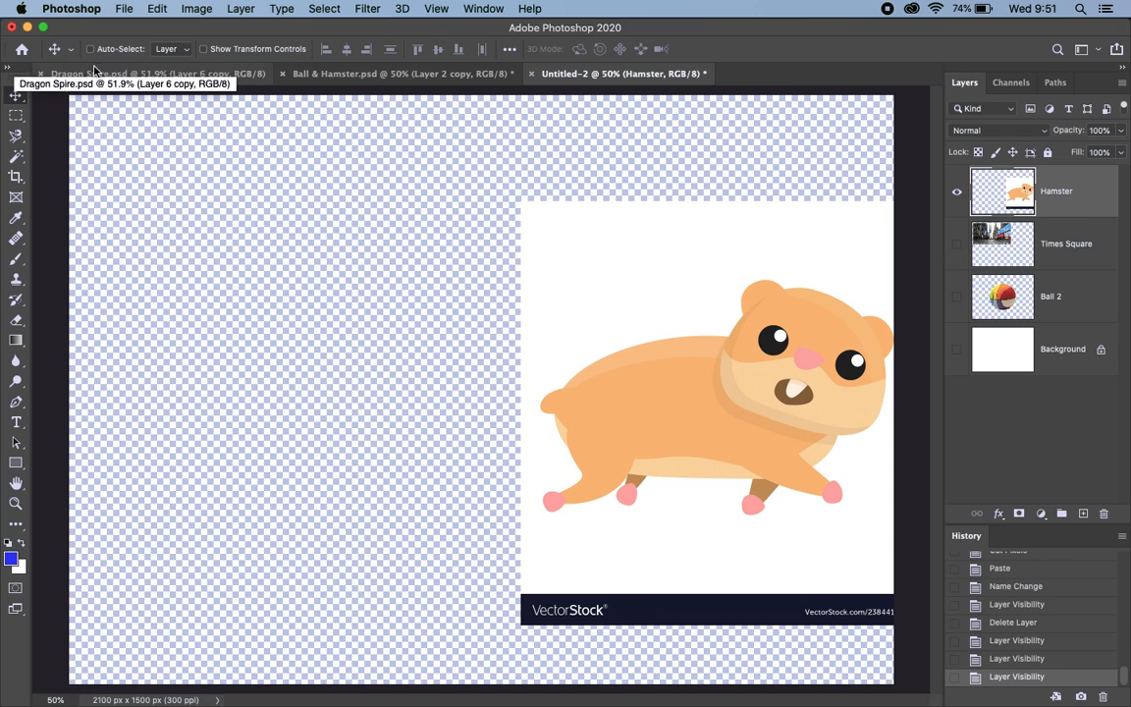
click(91, 49)
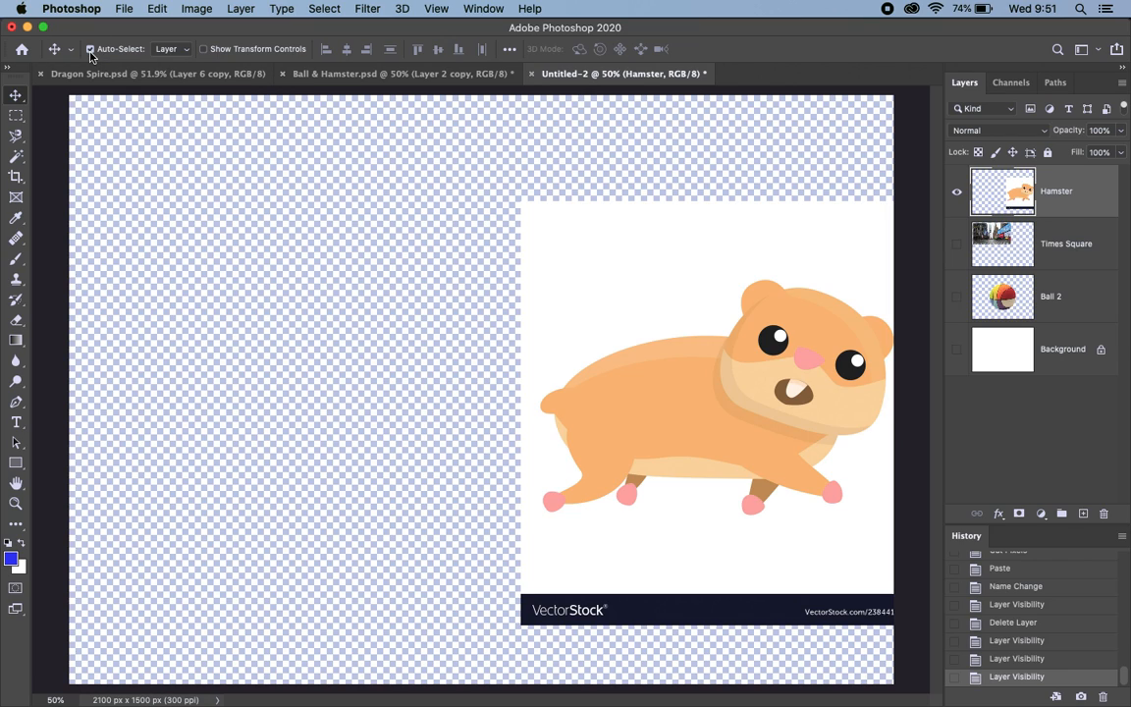
click(91, 49)
click(90, 49)
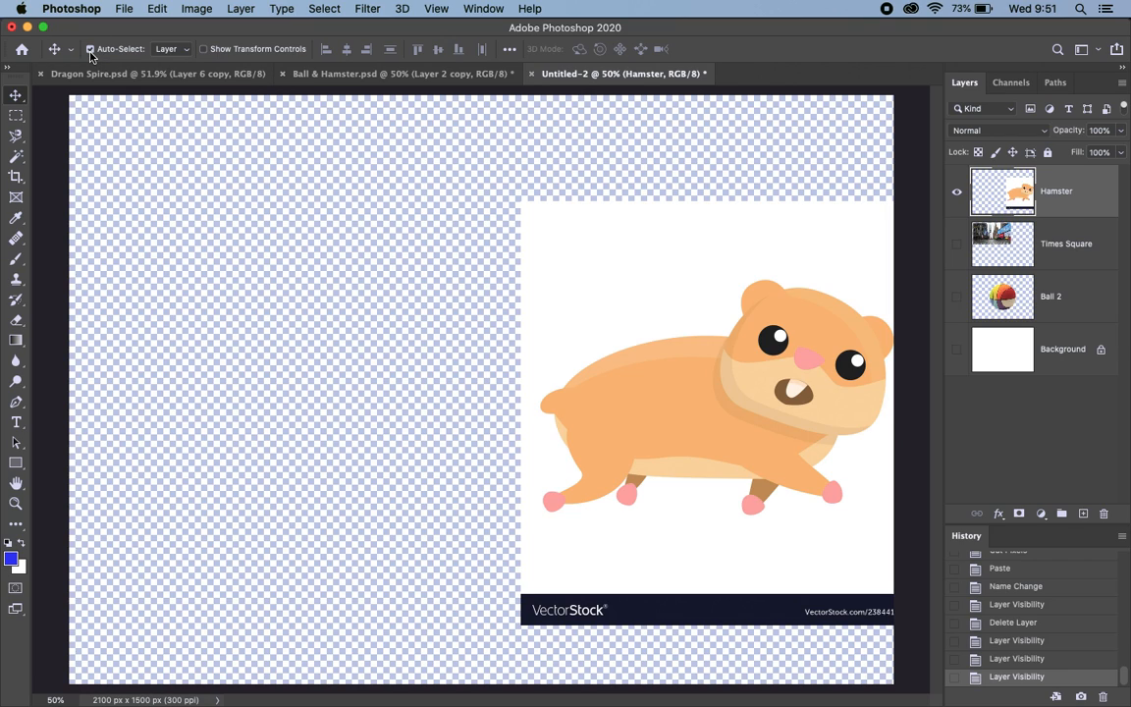
click(1065, 306)
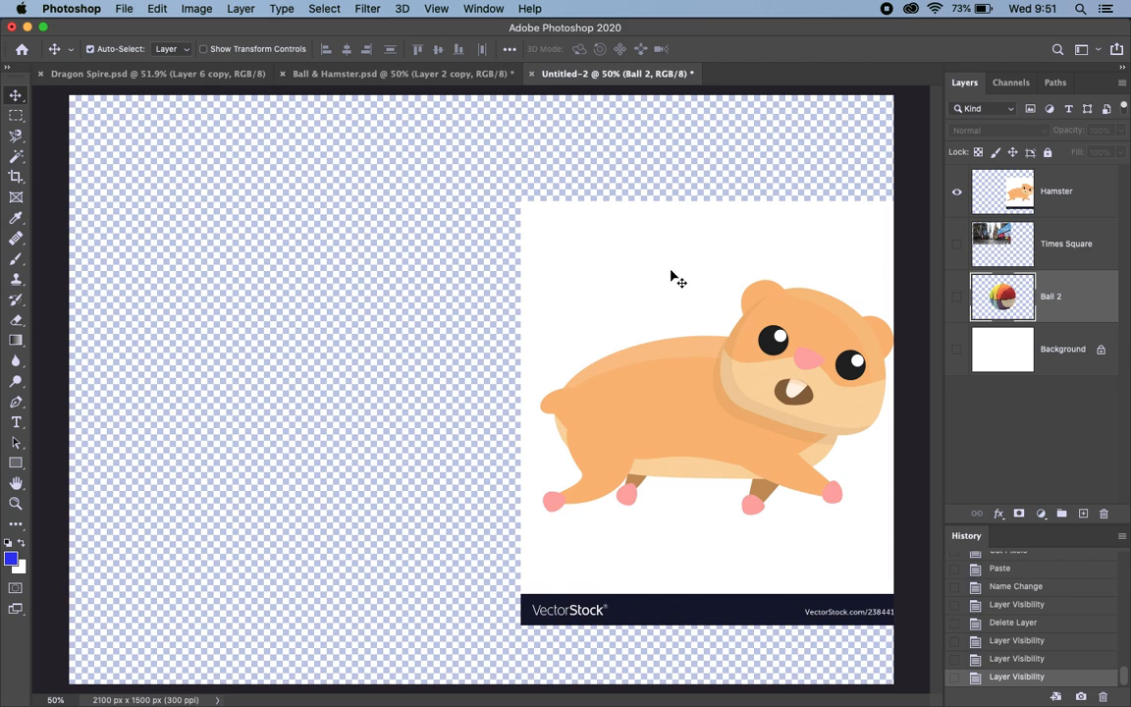
click(697, 396)
drag(697, 396, 485, 349)
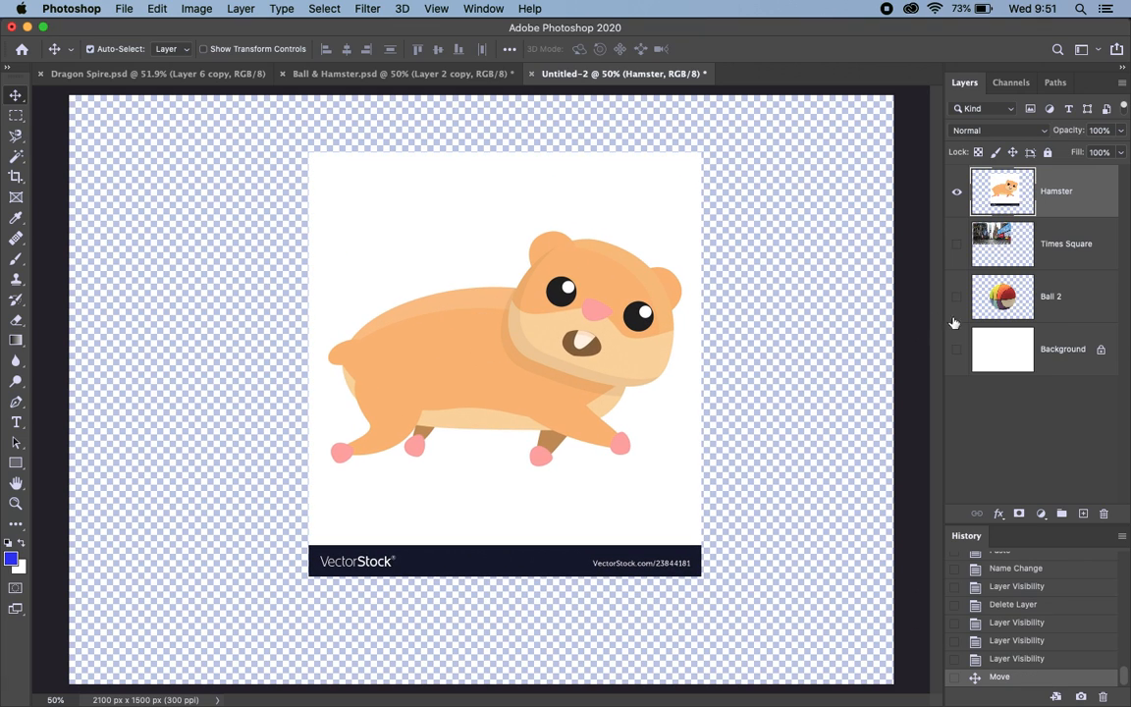
Step: Make Ball 2 the active layer, and use Auto-Select to move the hamster image slightly upward on the canvas
click(1074, 309)
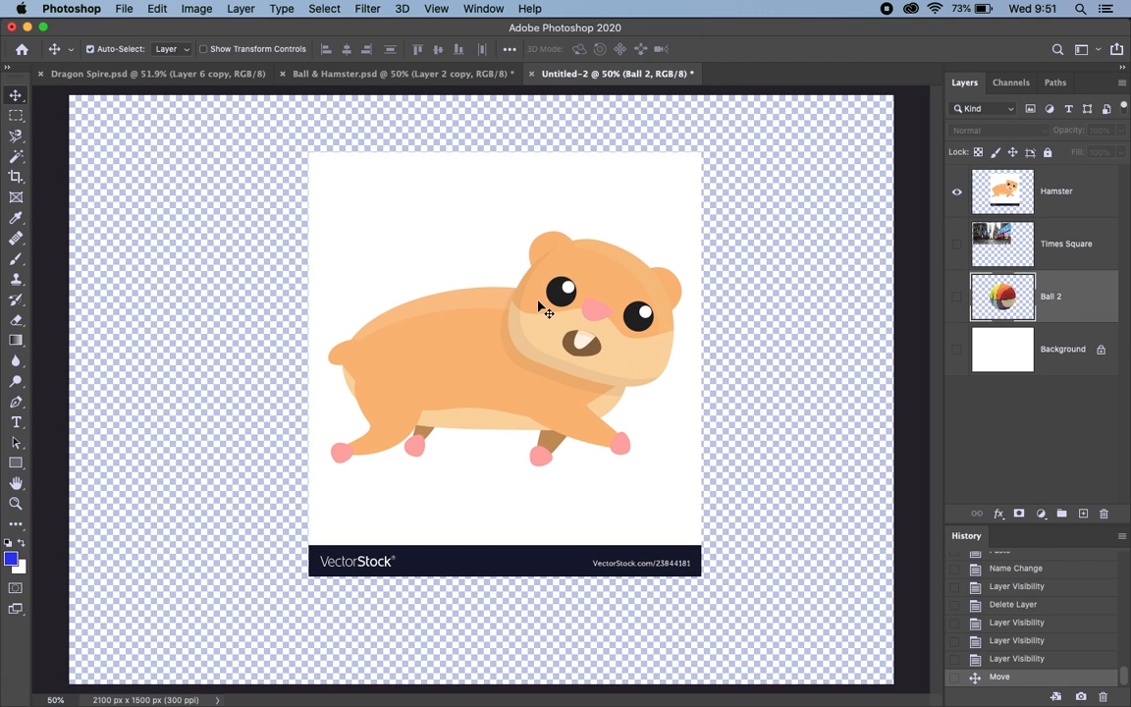
click(496, 367)
drag(496, 367, 490, 341)
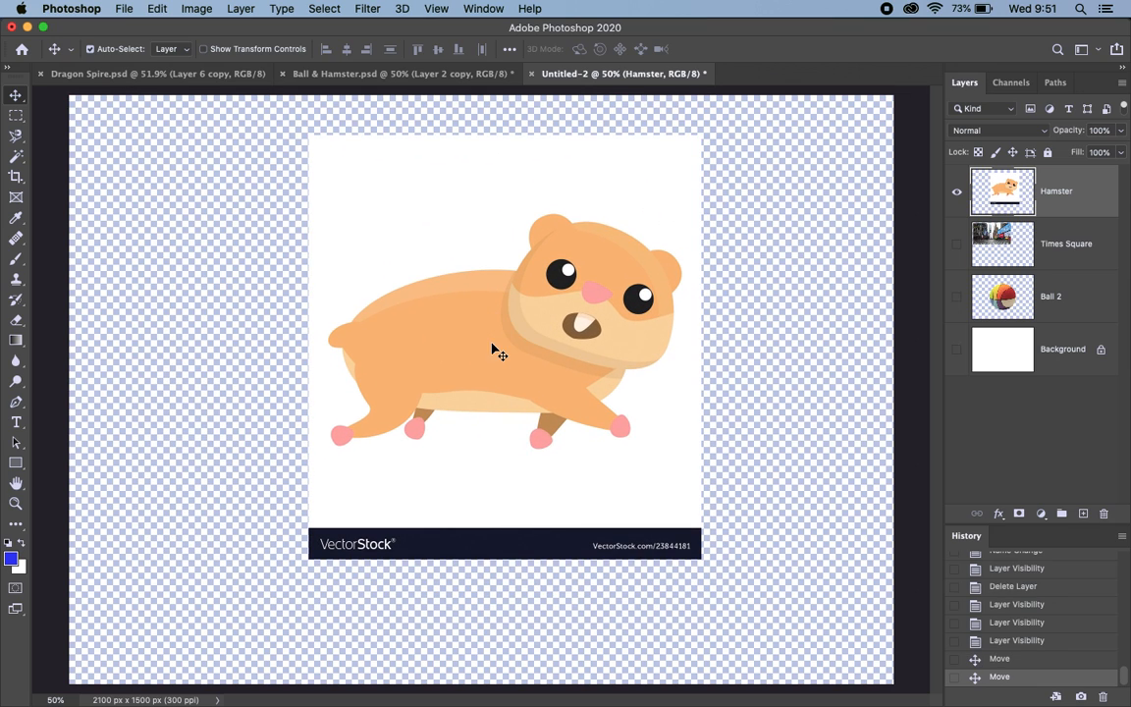
Step: With Auto-Select off, show the Ball 2 layer and move the ball lower behind the hamster image
click(90, 52)
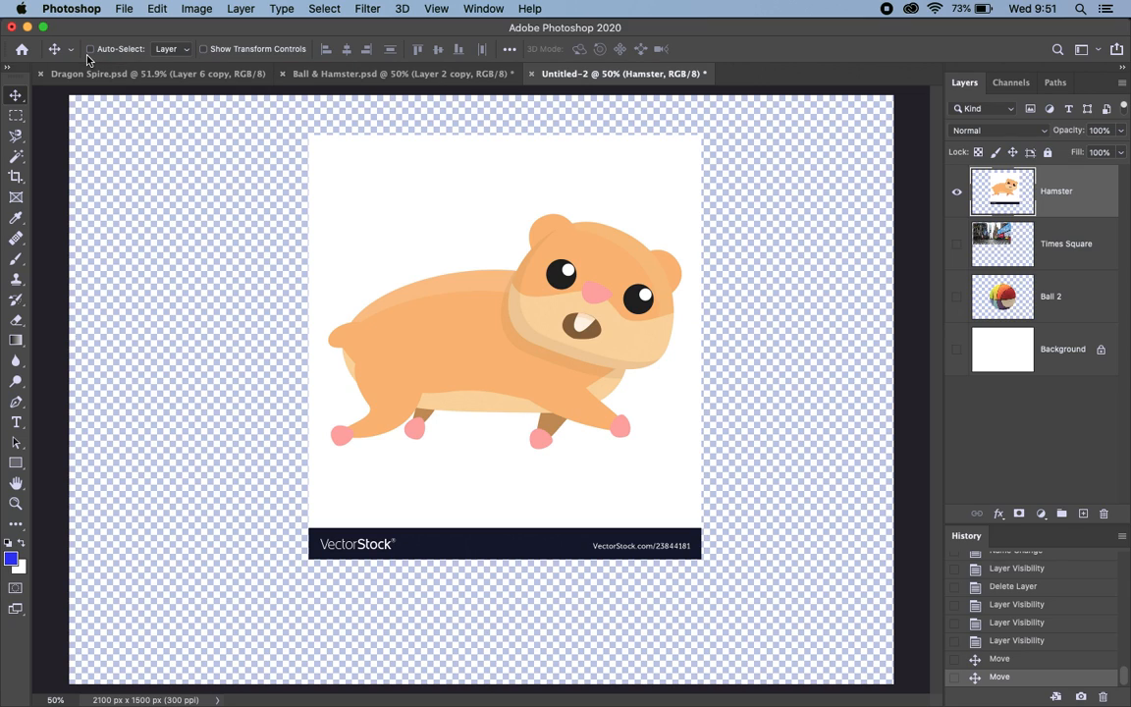
click(958, 300)
click(1079, 311)
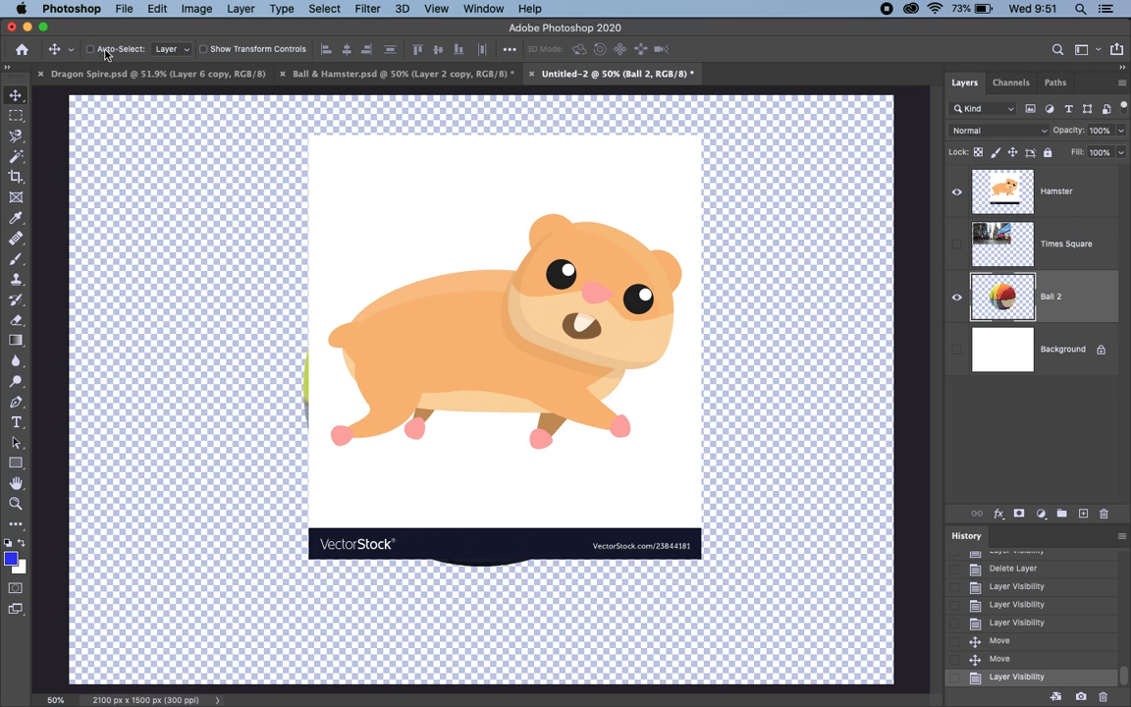
drag(444, 379, 453, 452)
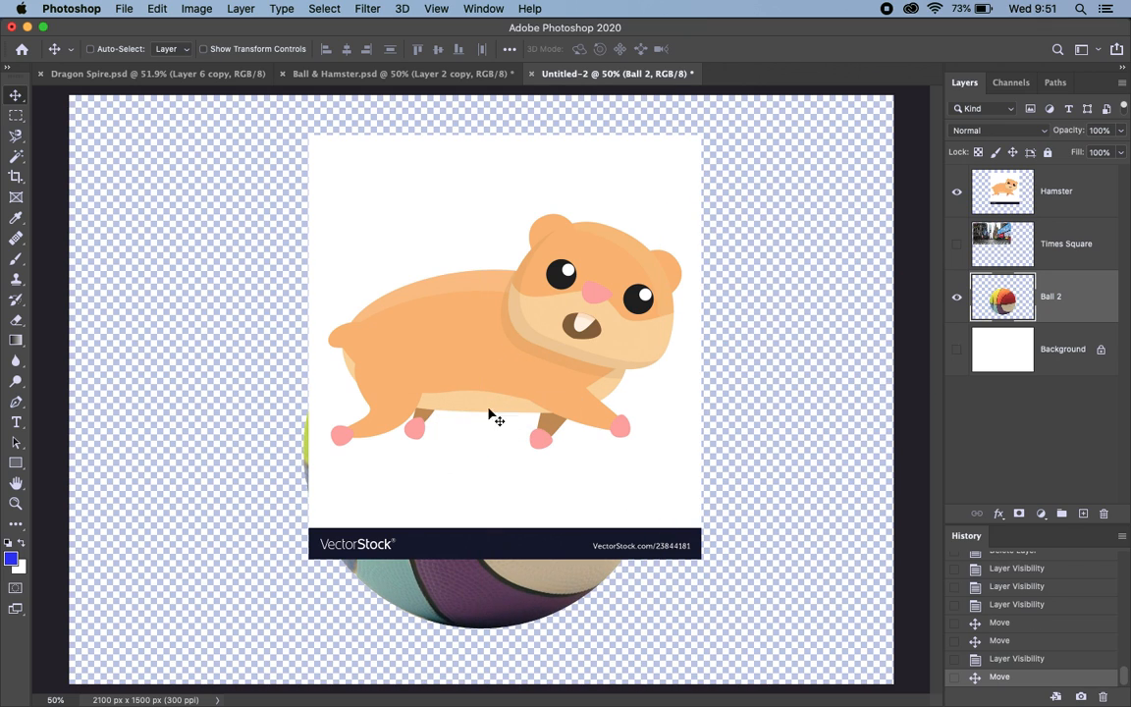
Step: Move the Hamster layer slightly down and left over the ball
click(1049, 200)
drag(556, 364, 539, 401)
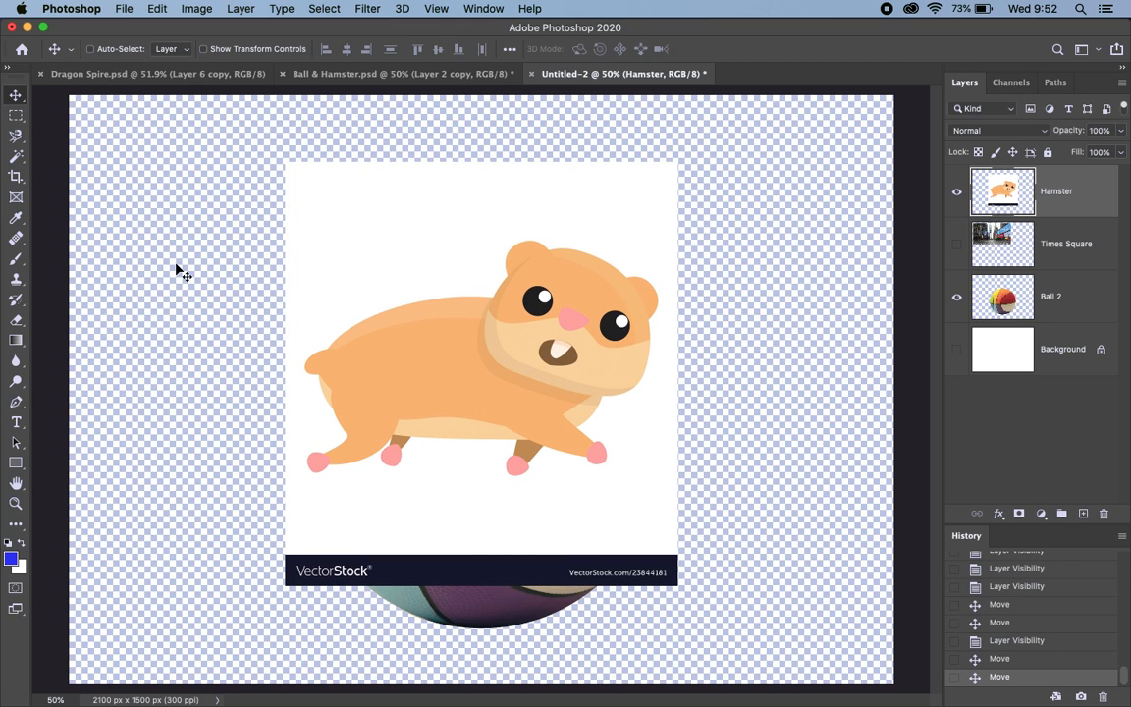
Step: Trace the hamster's outline with the Magnetic Lasso, then cut it from its white background and paste it onto a new layer
click(16, 138)
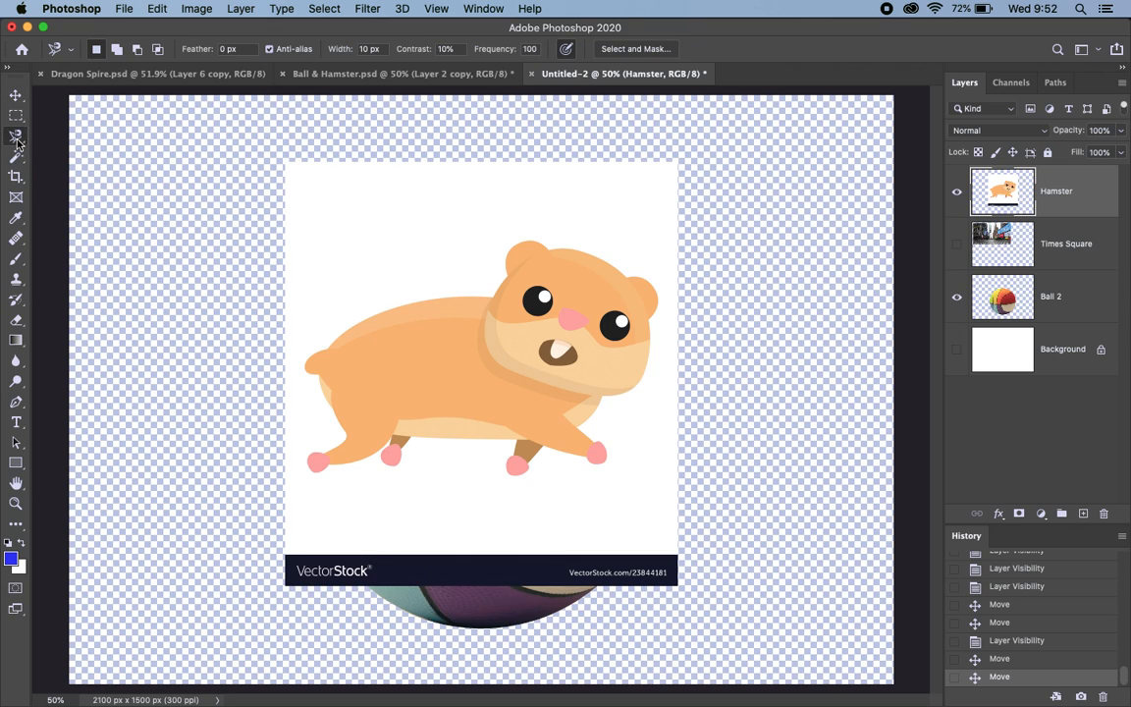
click(337, 419)
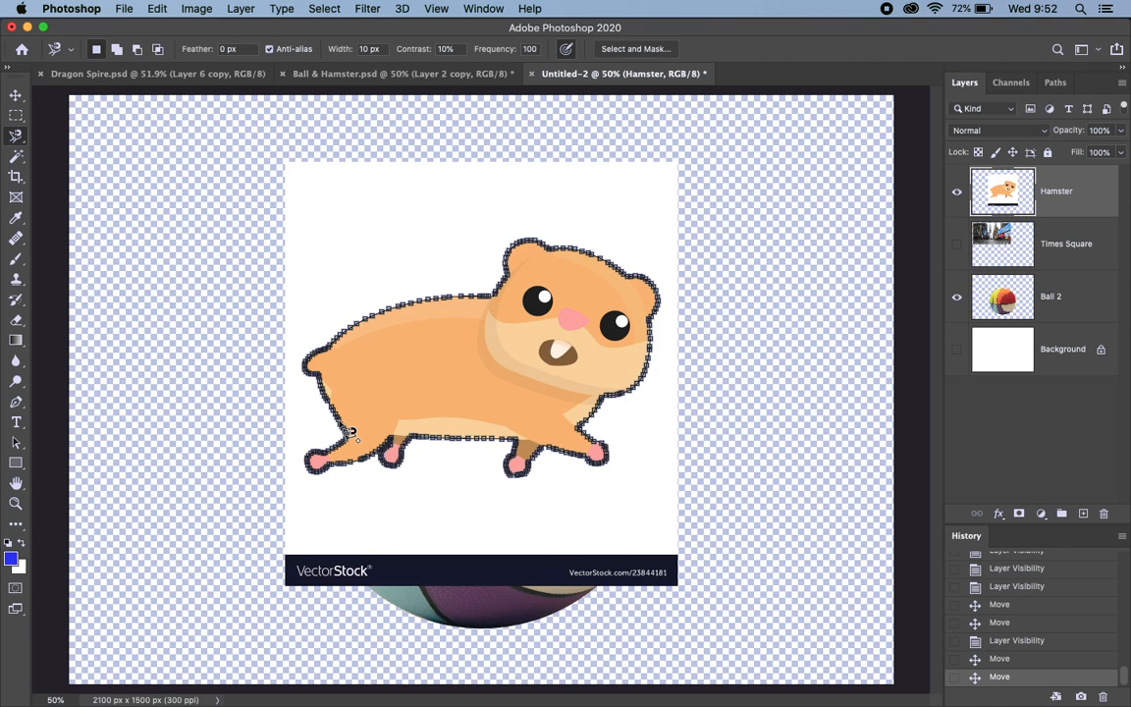
click(350, 432)
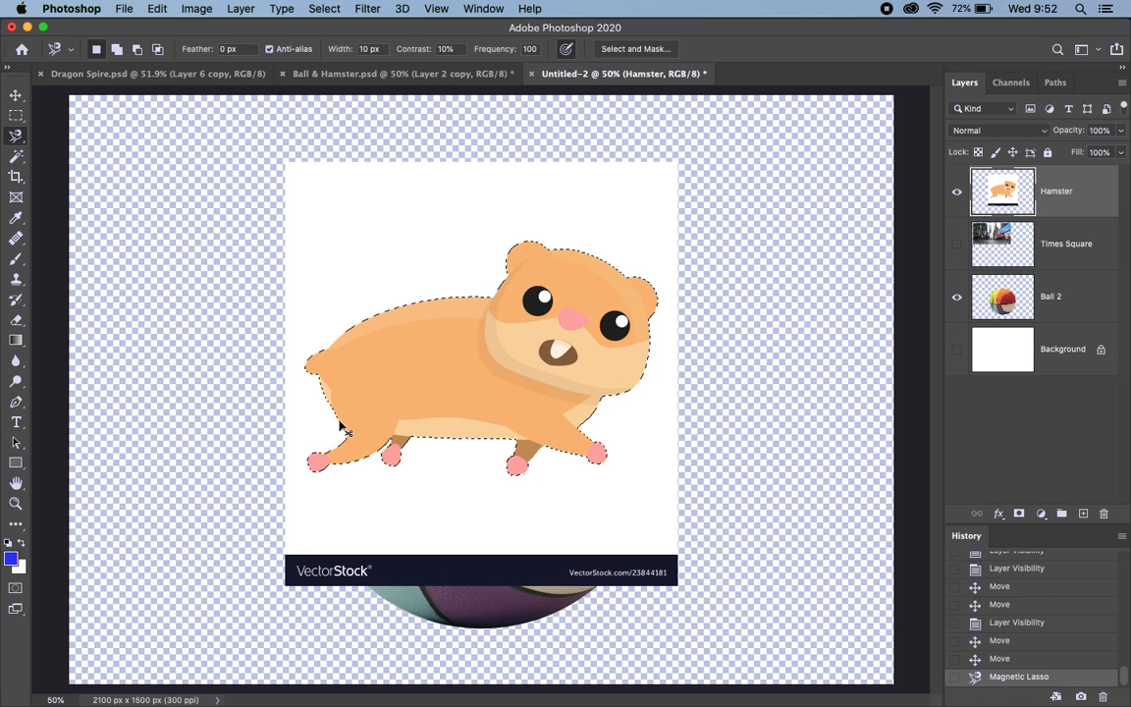
key(super+x)
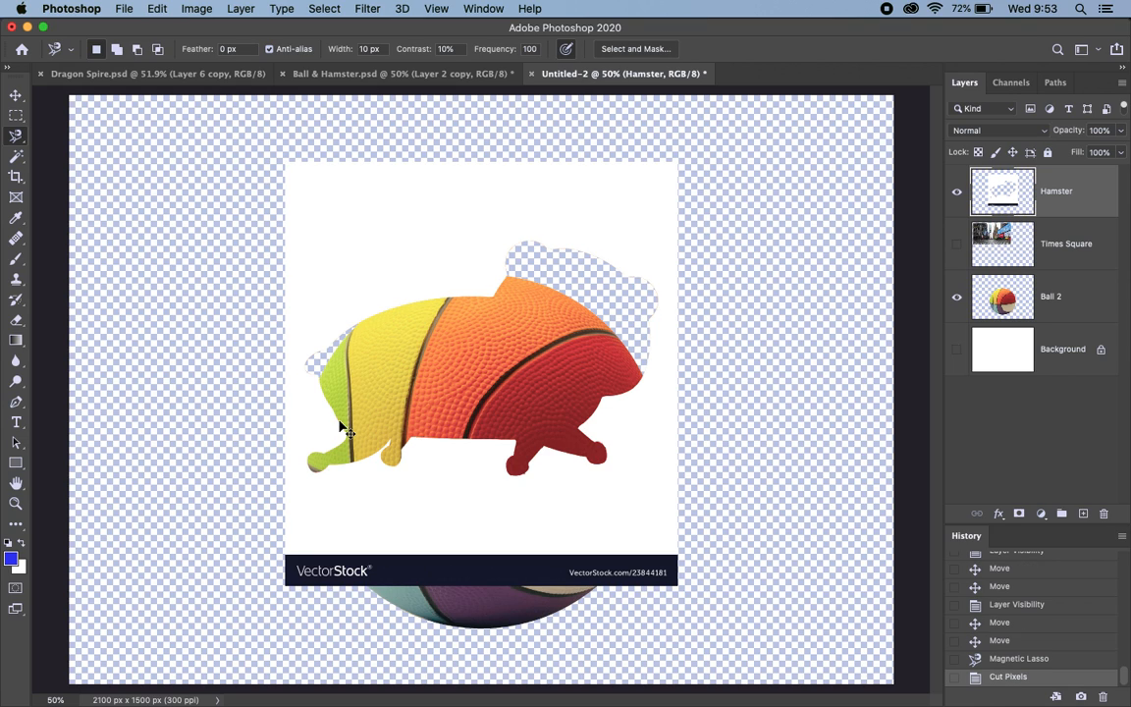
key(super+v)
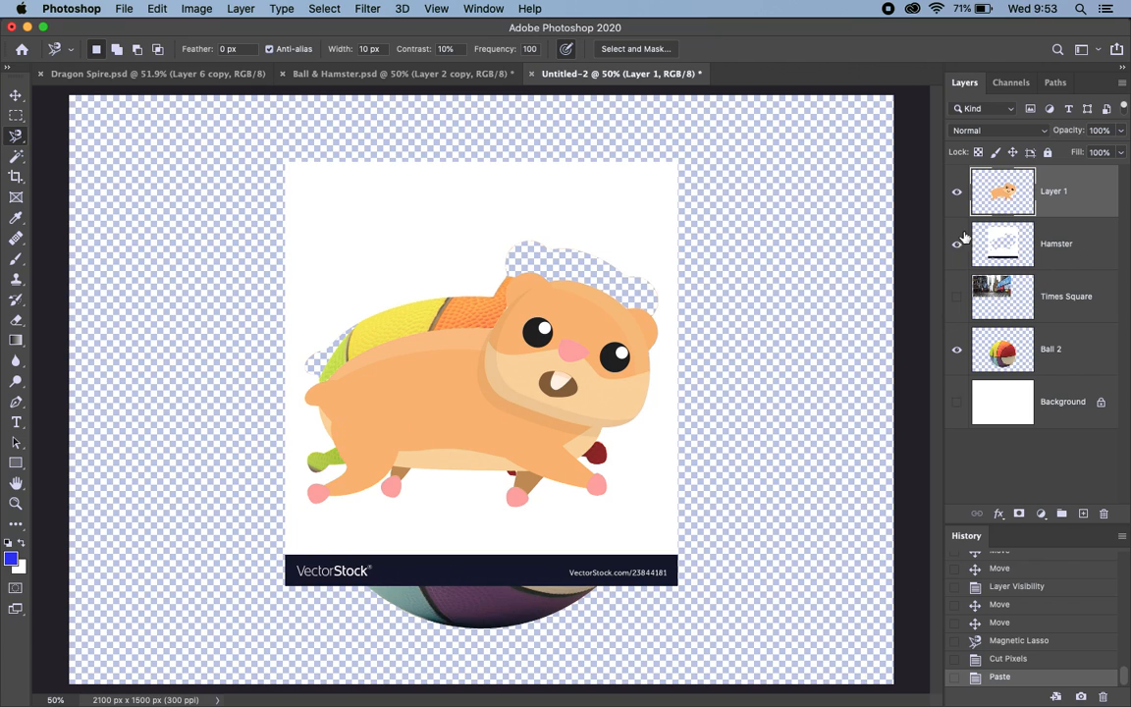
Step: Delete the Hamster layer holding the leftover white background, keeping the hamster cut-out on Layer 1 shown over the ball
click(1083, 258)
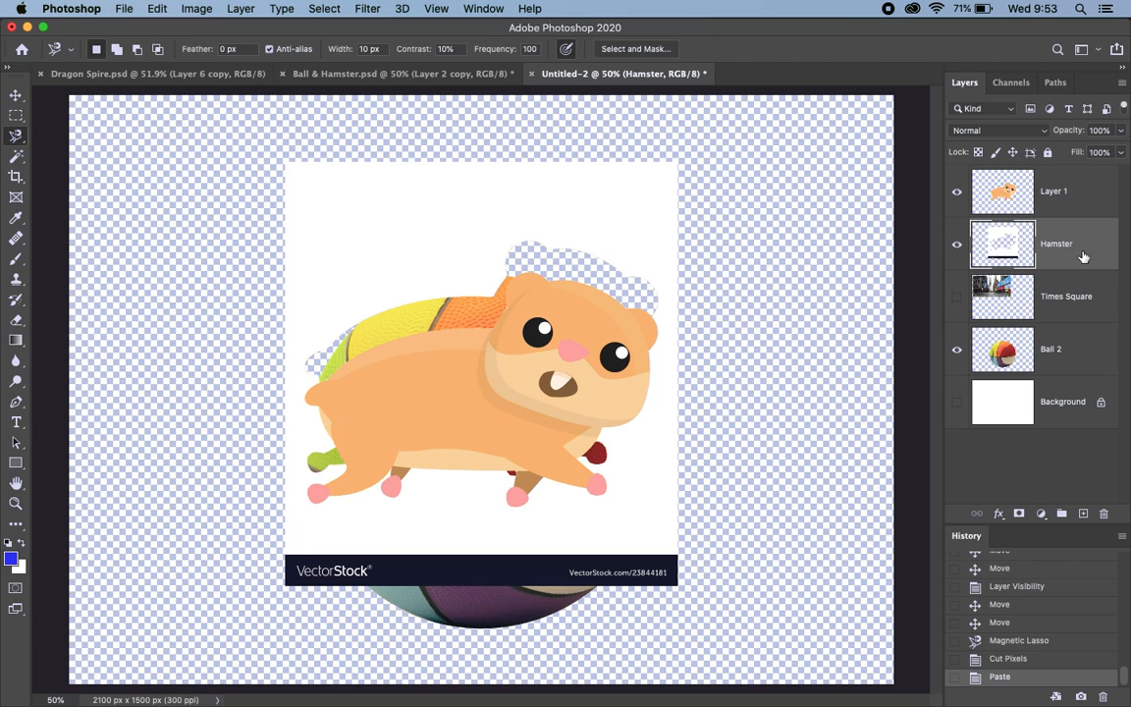
click(958, 193)
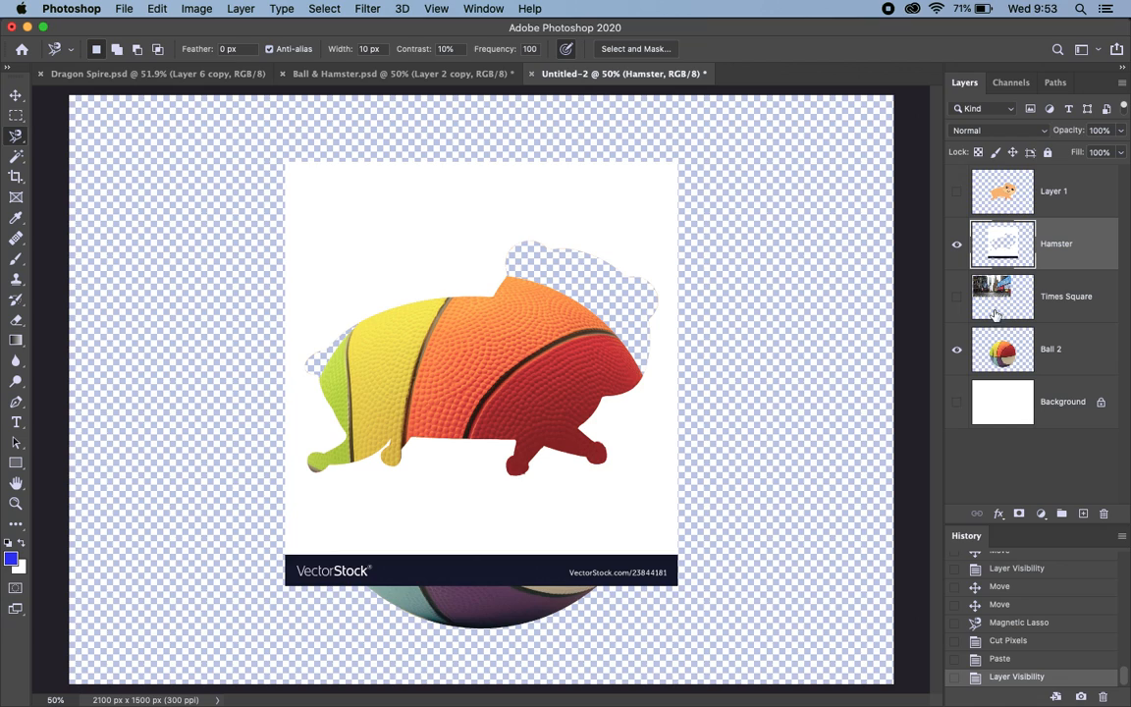
click(1078, 196)
click(1075, 251)
key(Delete)
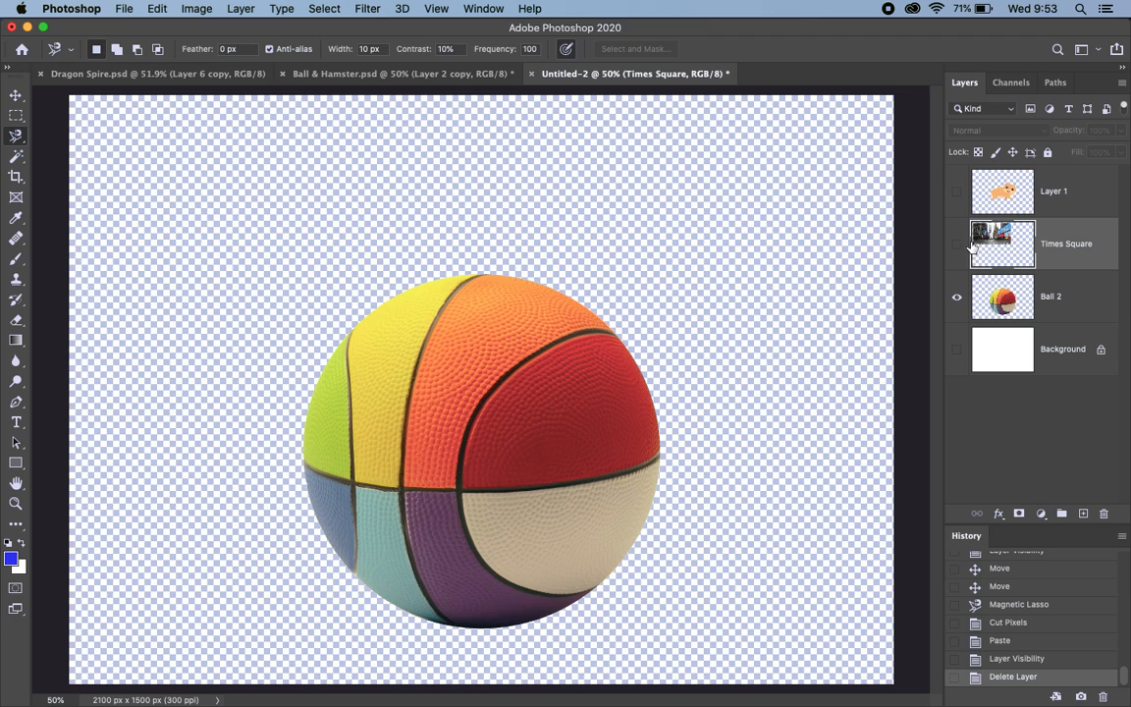
click(958, 192)
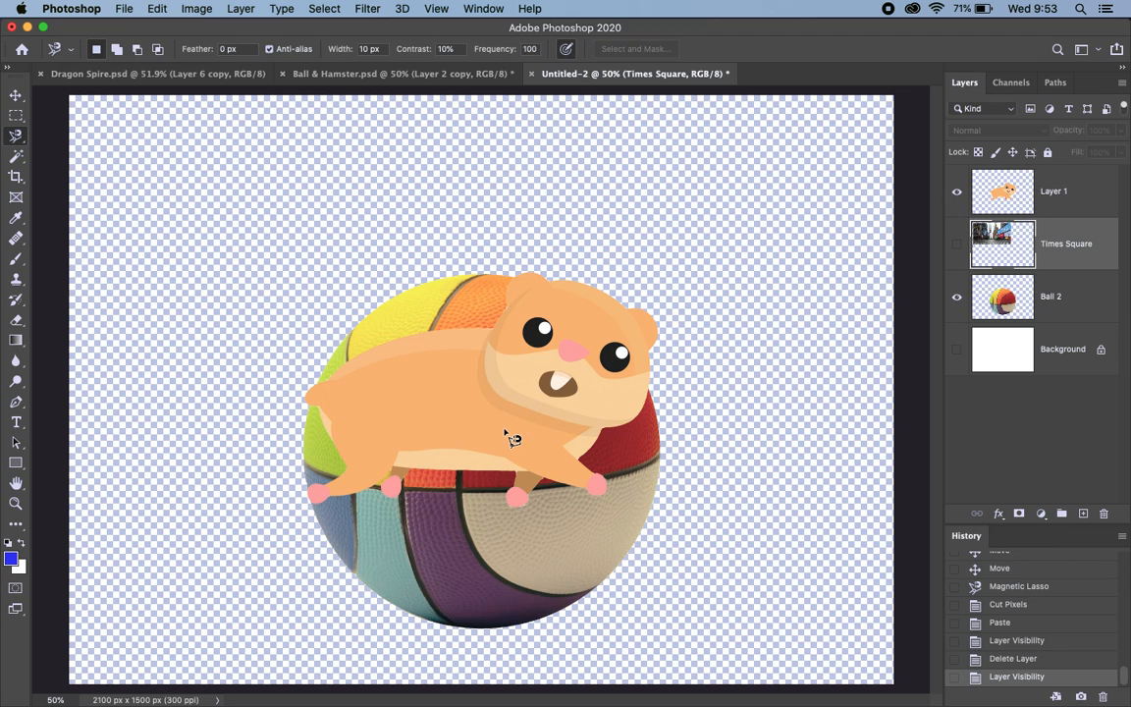
Step: Move the hidden Times Square layer slightly right and down within the upper part of the canvas
click(15, 96)
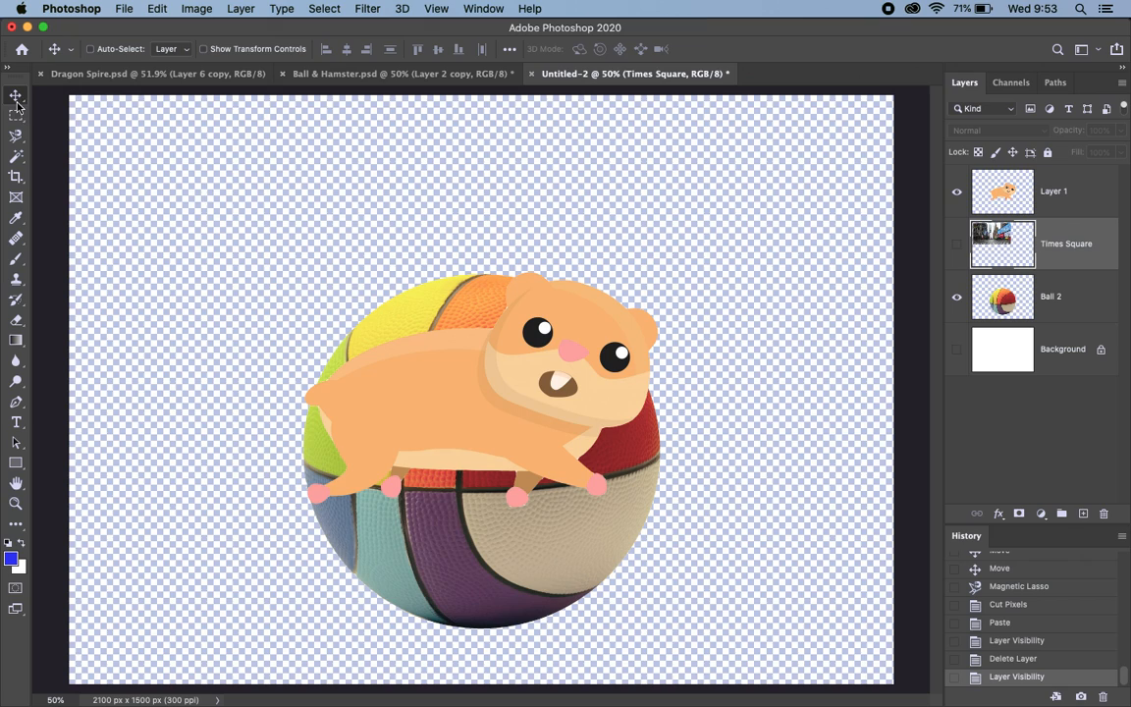
drag(464, 391, 440, 193)
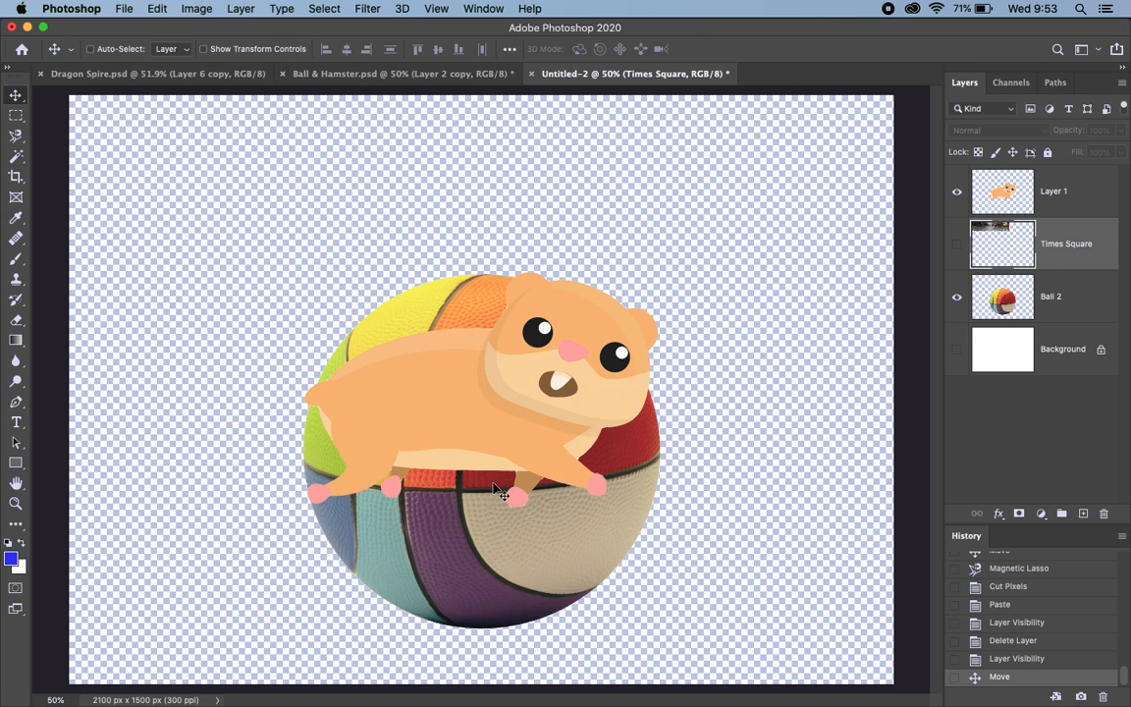
drag(454, 442, 375, 216)
drag(297, 138, 514, 530)
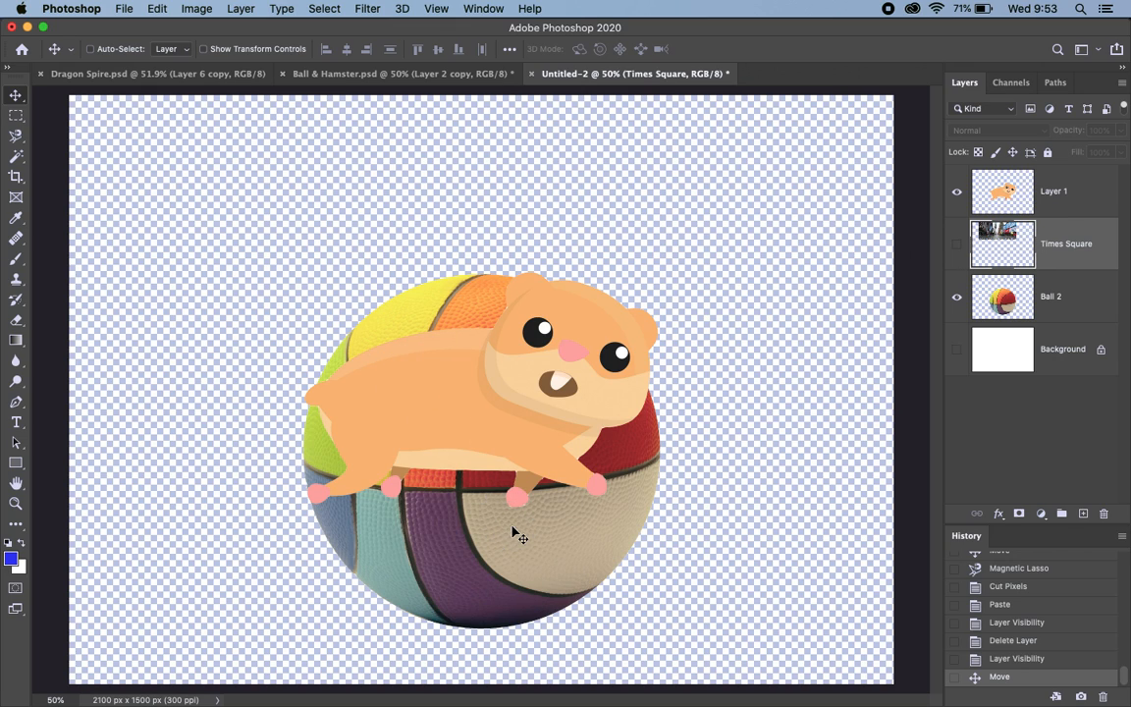
drag(394, 163, 410, 237)
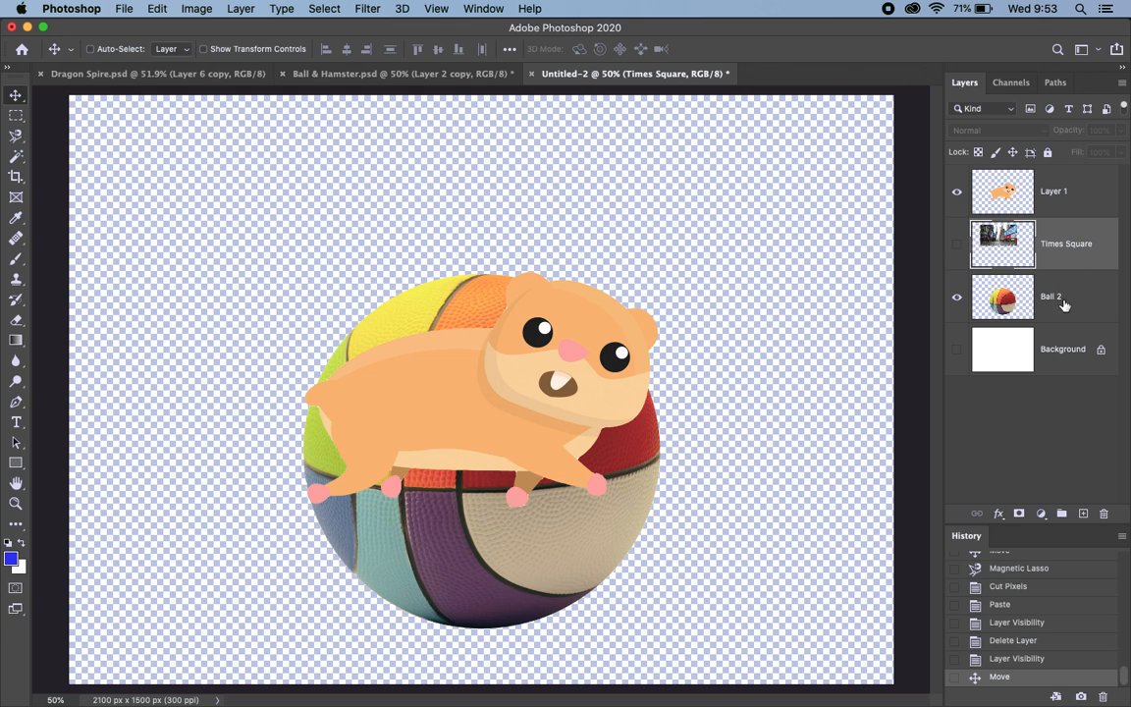
Step: Move the hamster cut-out on Layer 1 straight up to stand on top of the ball, and show the Times Square layer
click(1059, 188)
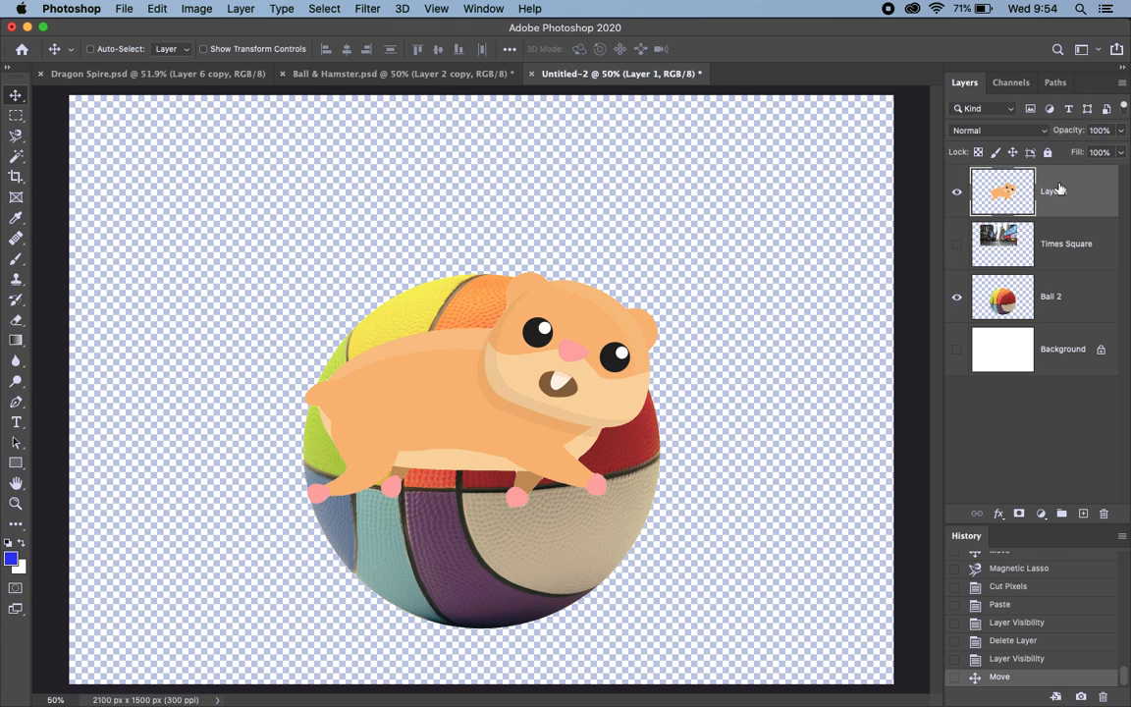
drag(528, 393, 530, 234)
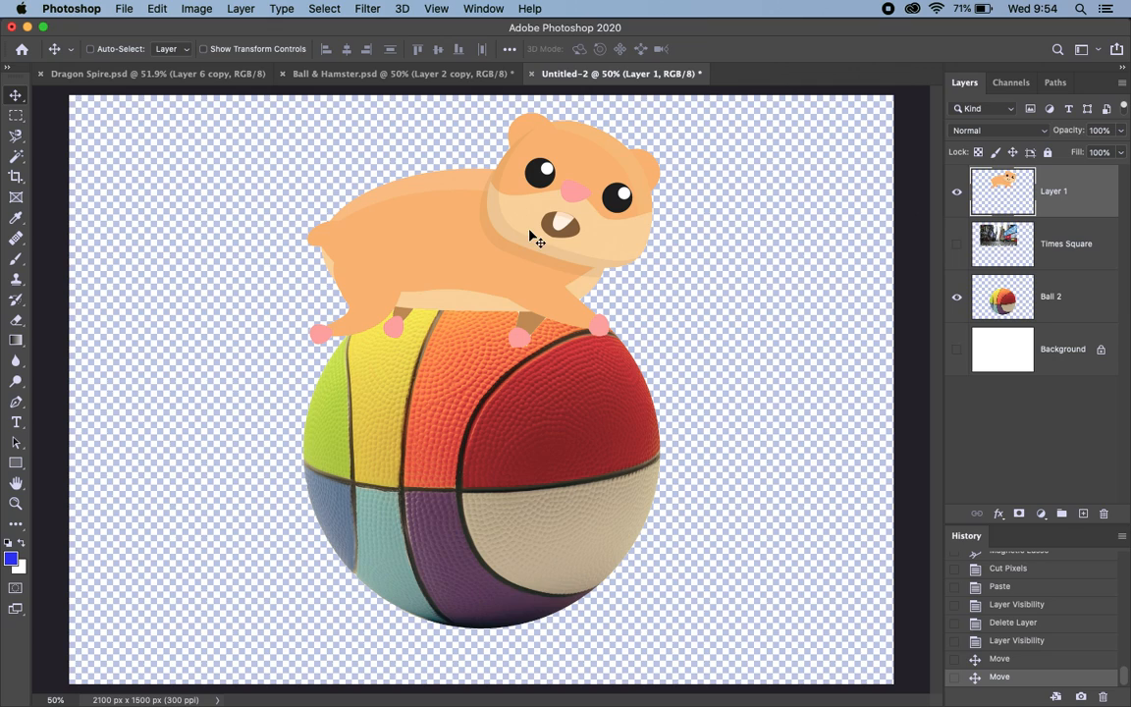
click(957, 244)
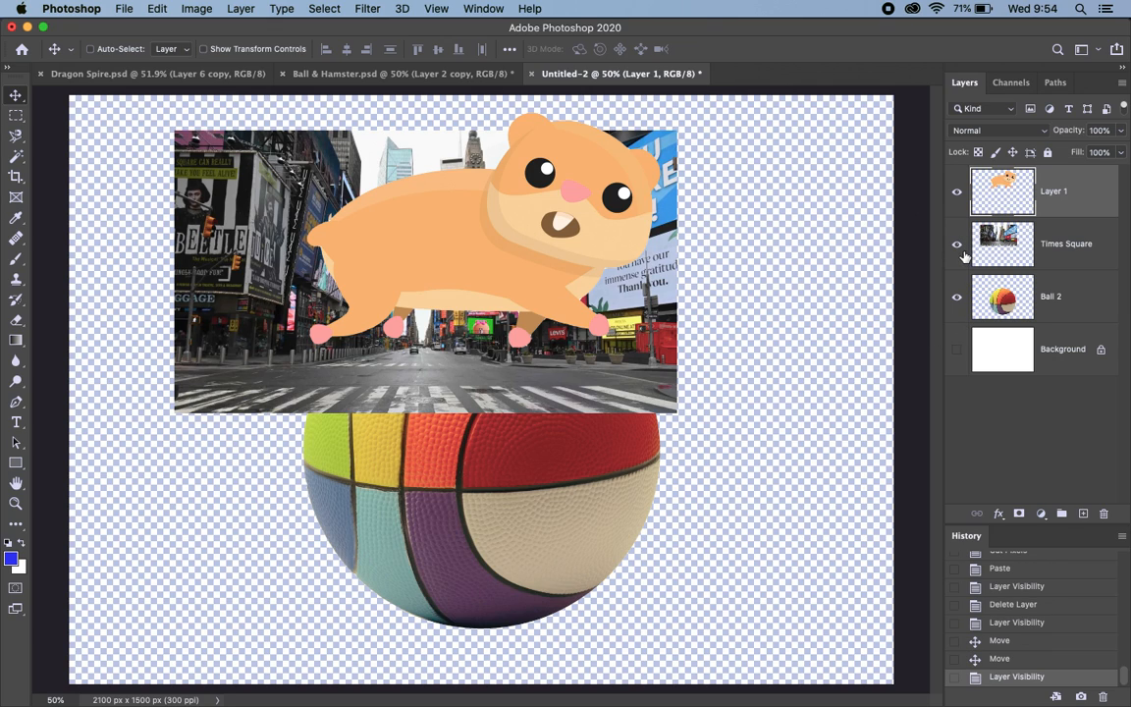